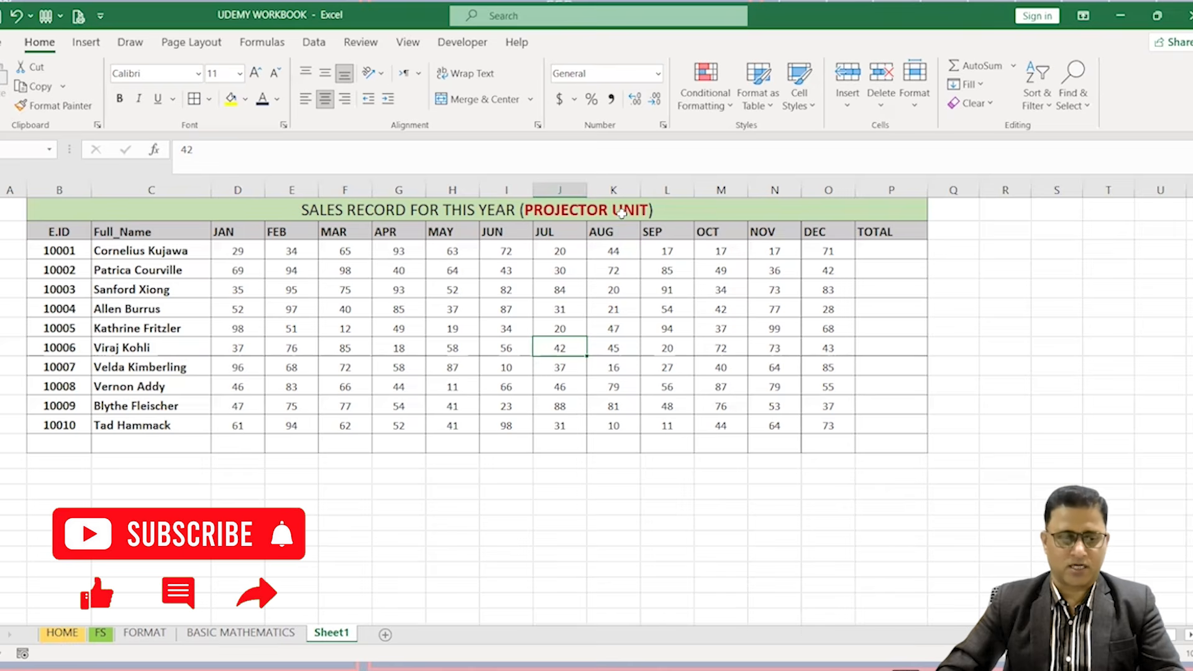
left_click_drag(117, 249, 125, 404)
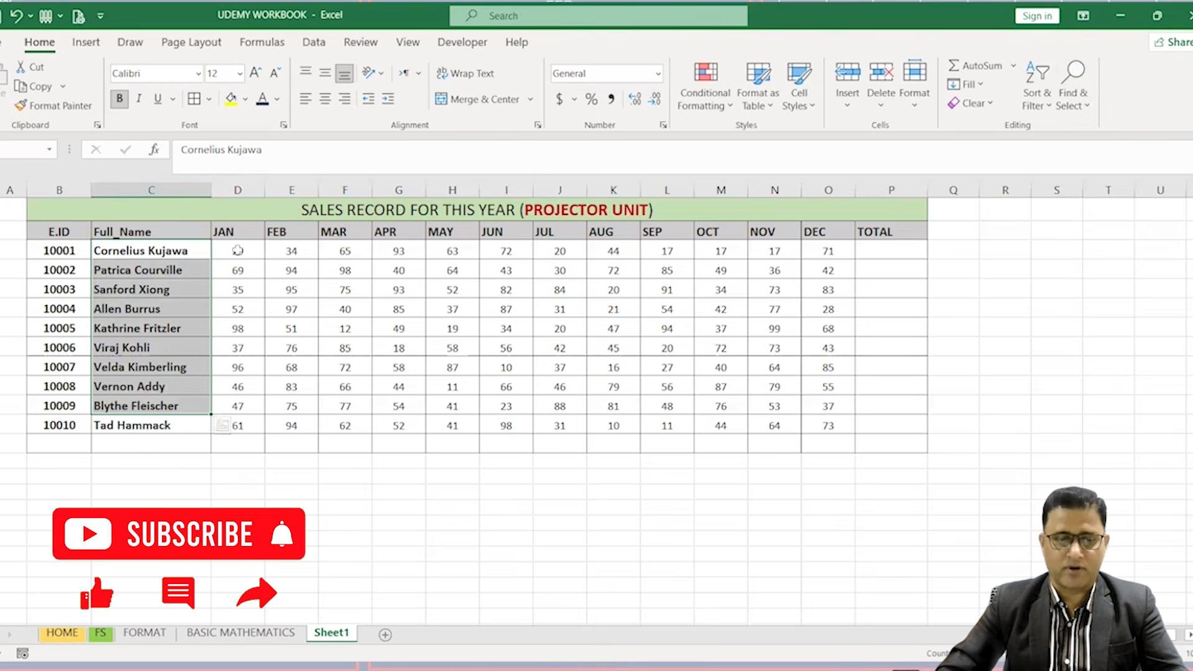
left_click_drag(238, 270, 738, 448)
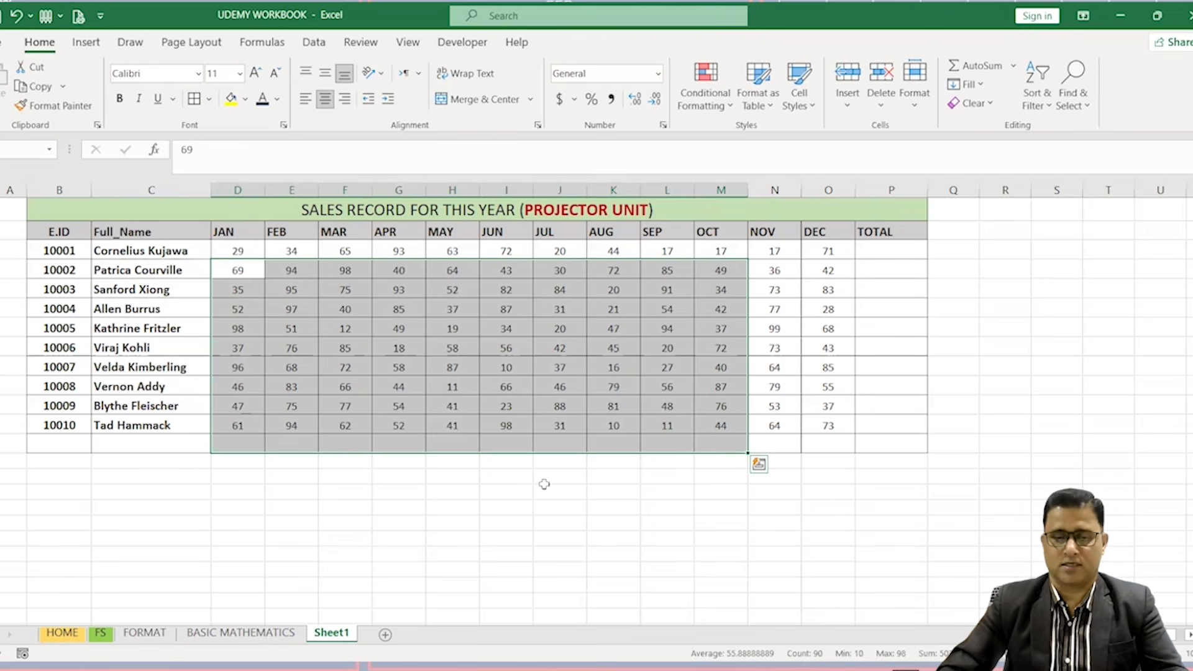
Enter the label ADDITION in column D, a few rows below the sales table.
left_click(252, 492)
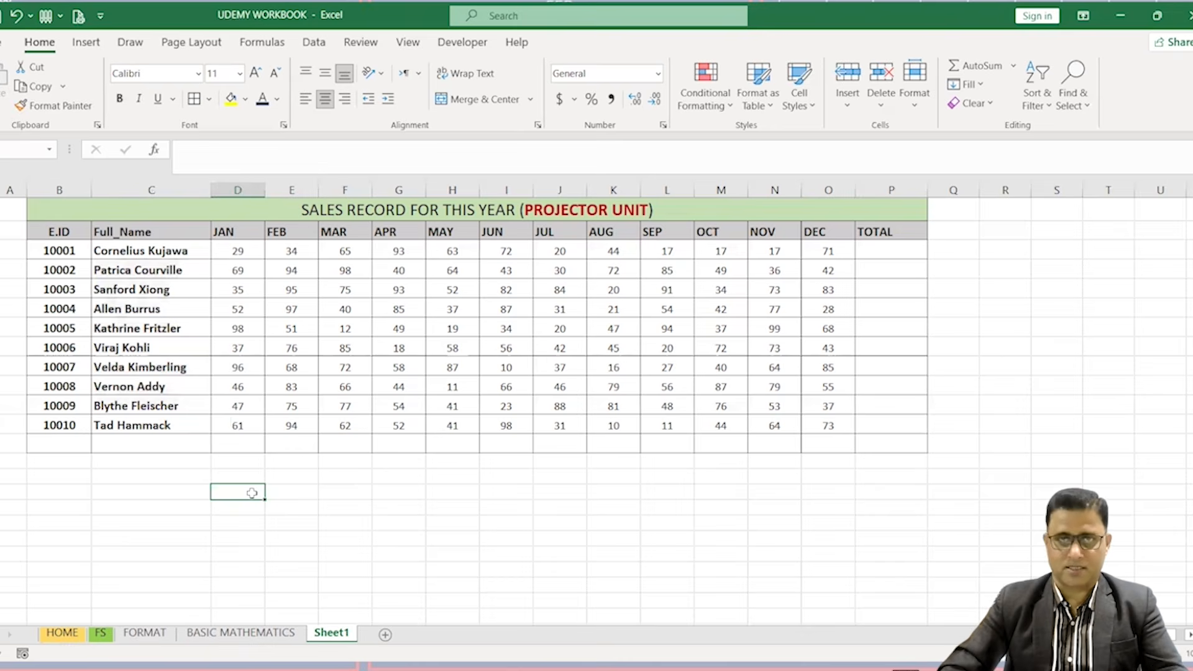
type("A")
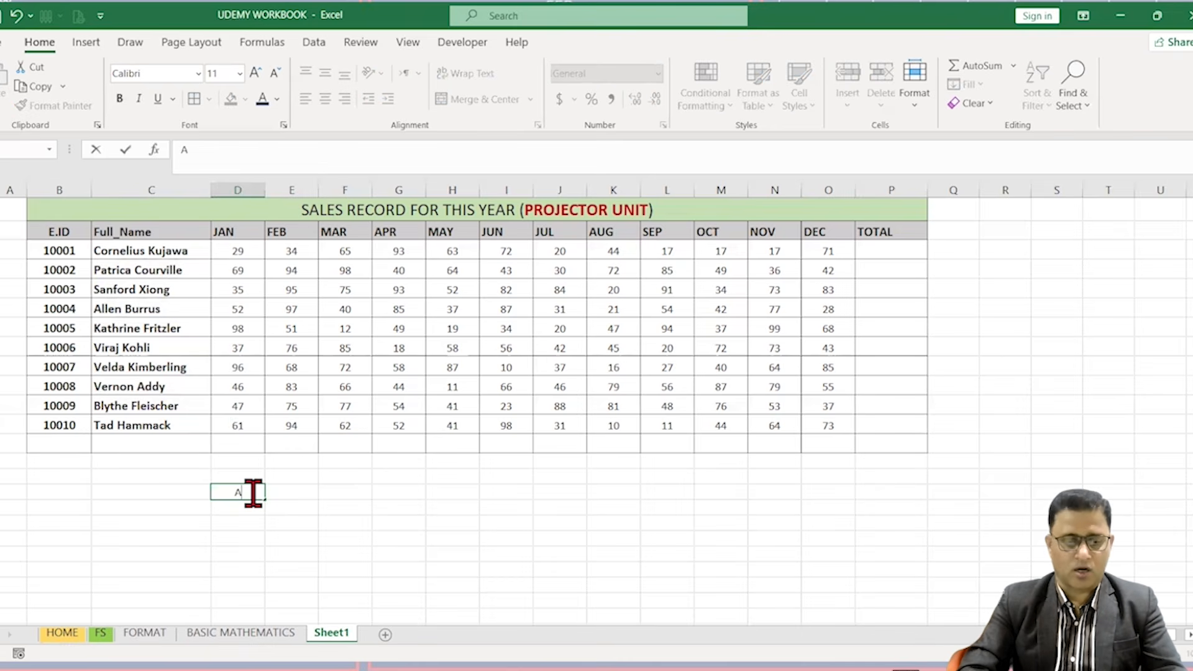
type("DDI")
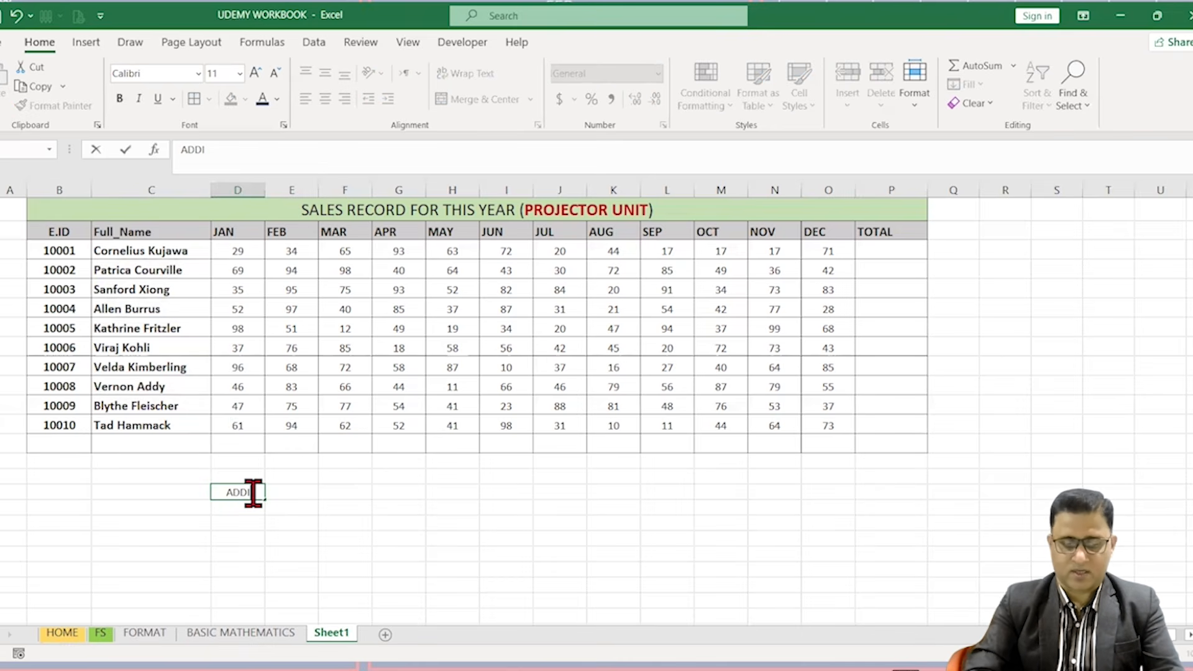
type("TION")
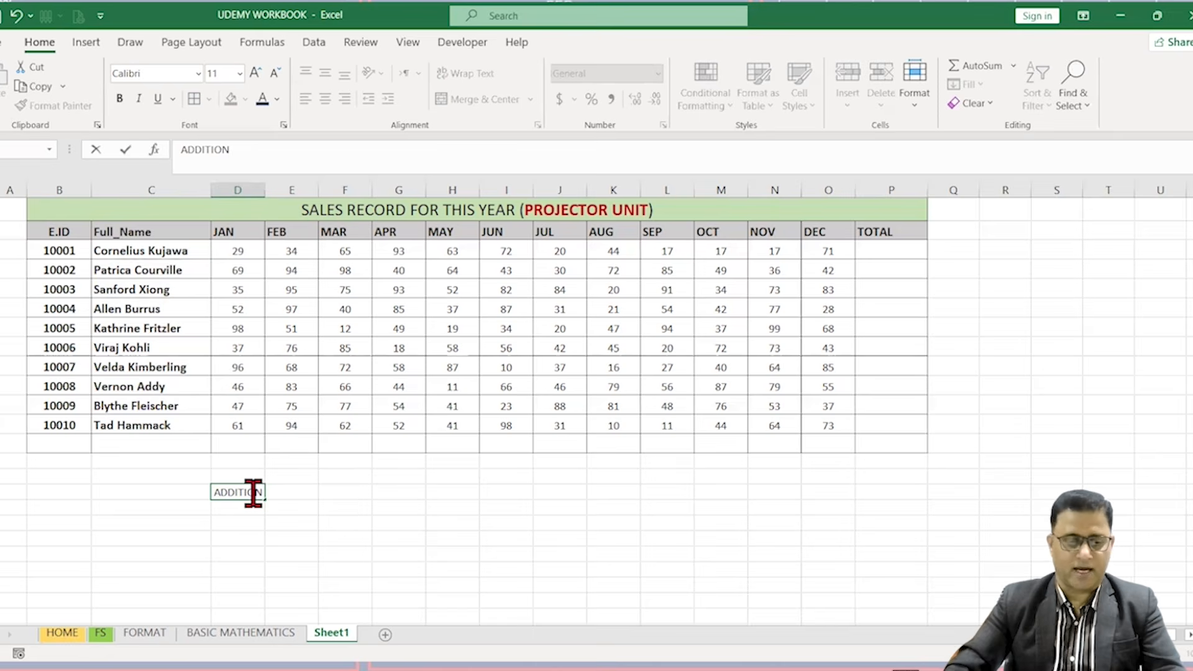
key("Return")
Enlarge the ADDITION label's font size to 18.
left_click(248, 492)
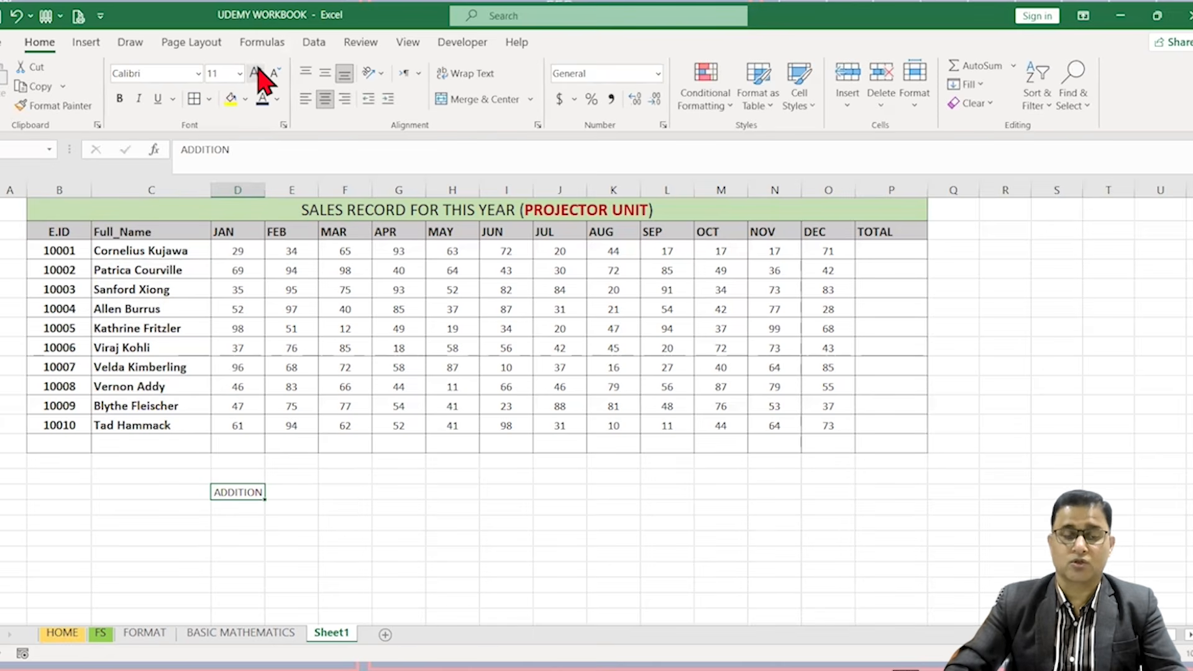
left_click(257, 72)
left_click(257, 72)
left_click(257, 72)
left_click(257, 72)
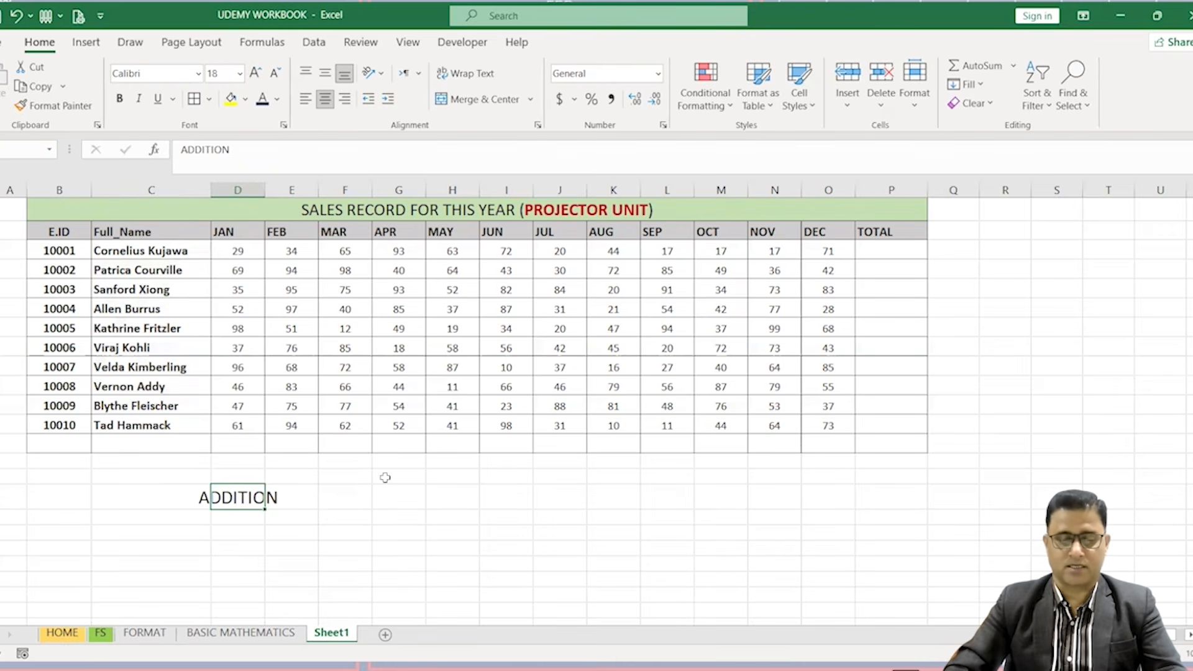
Enter the label SUM in column G, on the same row as ADDITION.
left_click(386, 497)
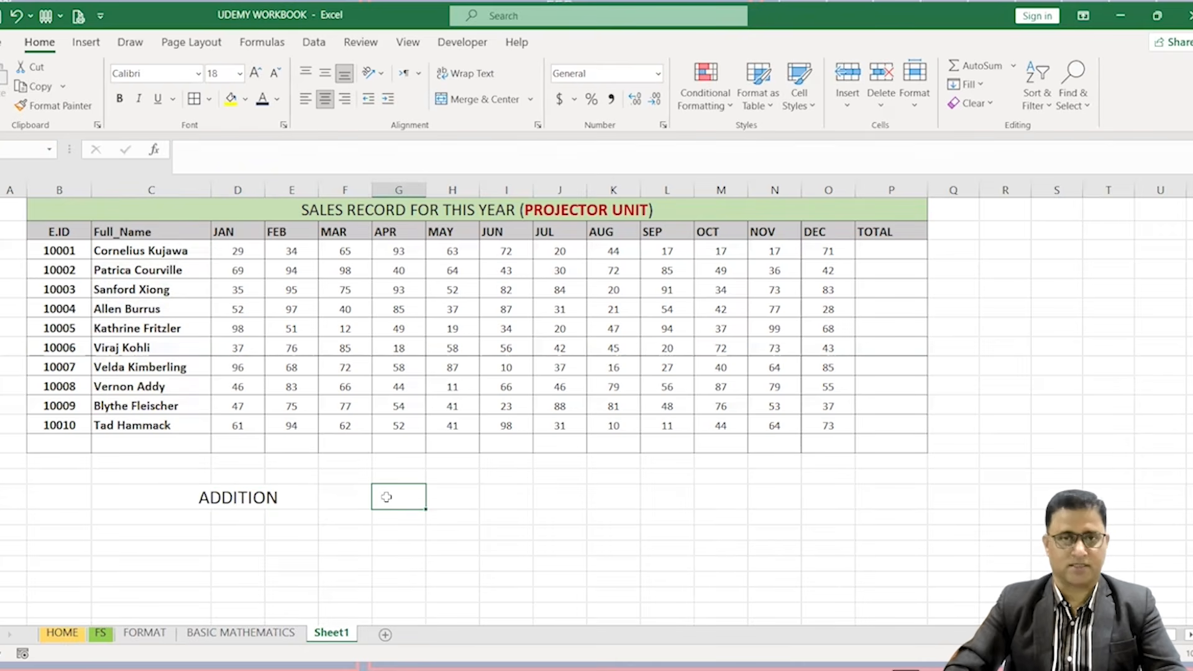
type("SUM")
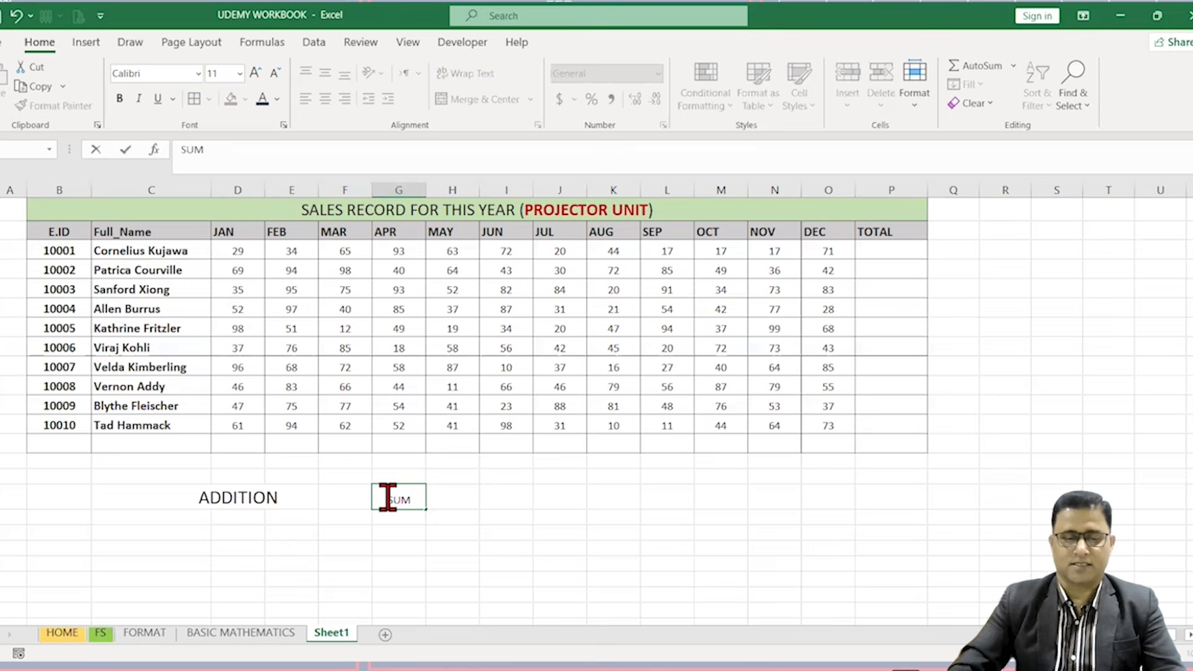
left_click(378, 562)
Enlarge the SUM label's font size to 20 and make it bold.
left_click(396, 493)
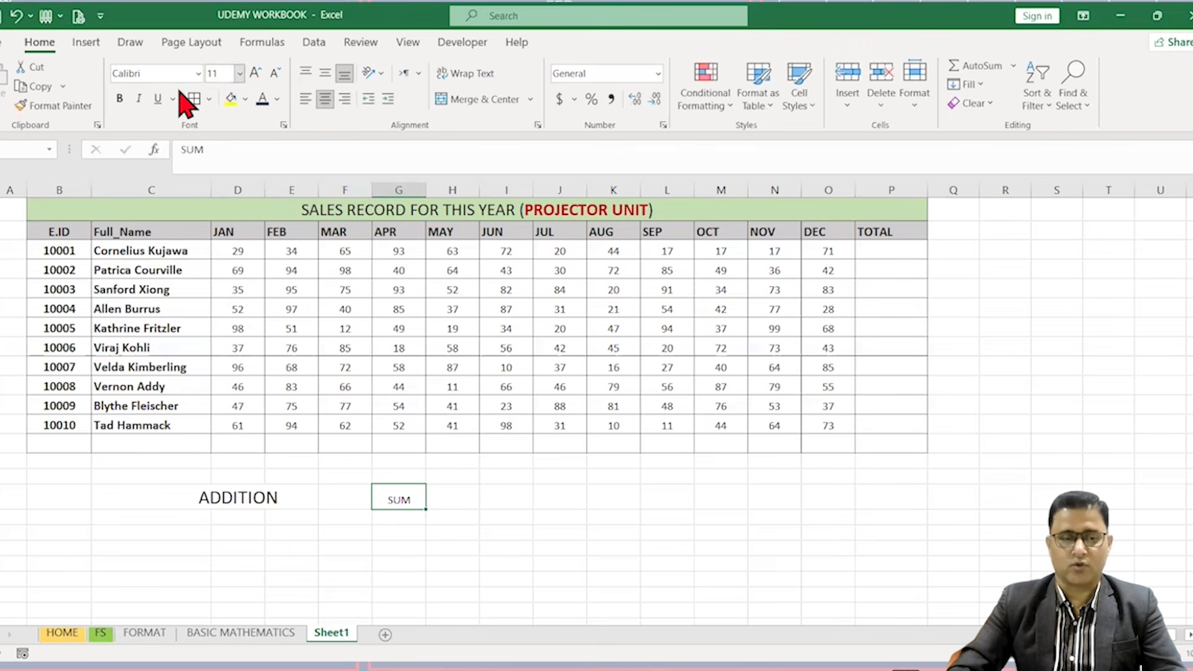
left_click(256, 73)
left_click(255, 73)
left_click(255, 73)
left_click(255, 73)
left_click(255, 73)
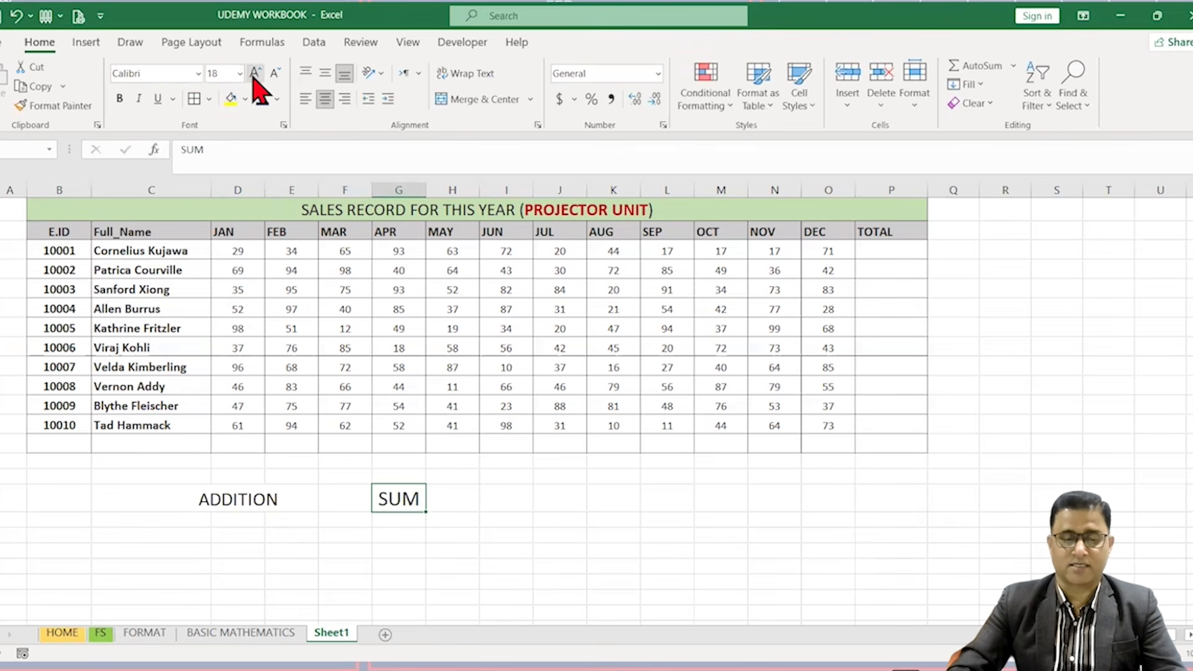
left_click(119, 98)
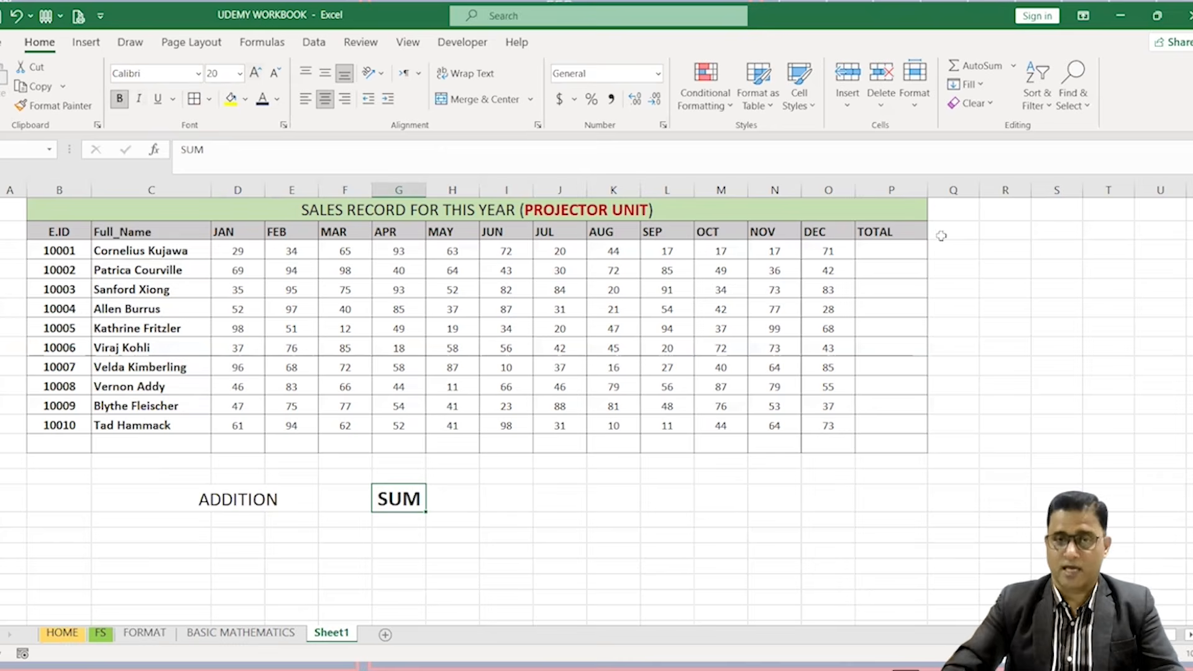
Examine the employee names, the monthly sales figures from JAN to DEC and the empty TOTAL column.
left_click(907, 253)
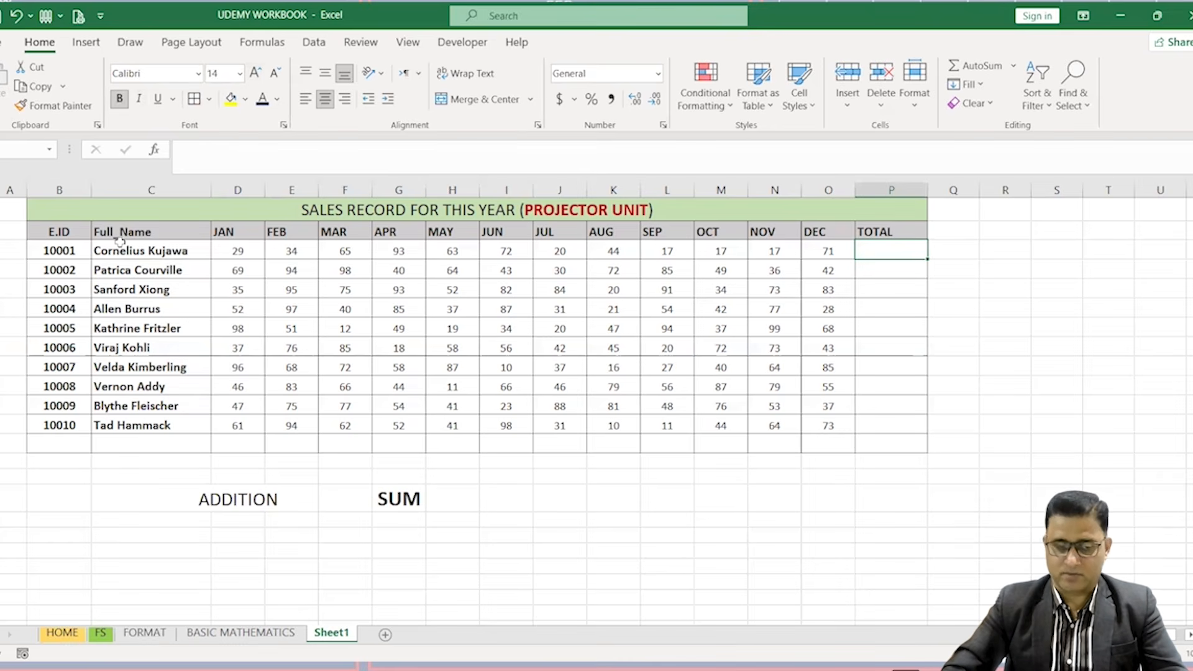
left_click_drag(109, 252, 128, 446)
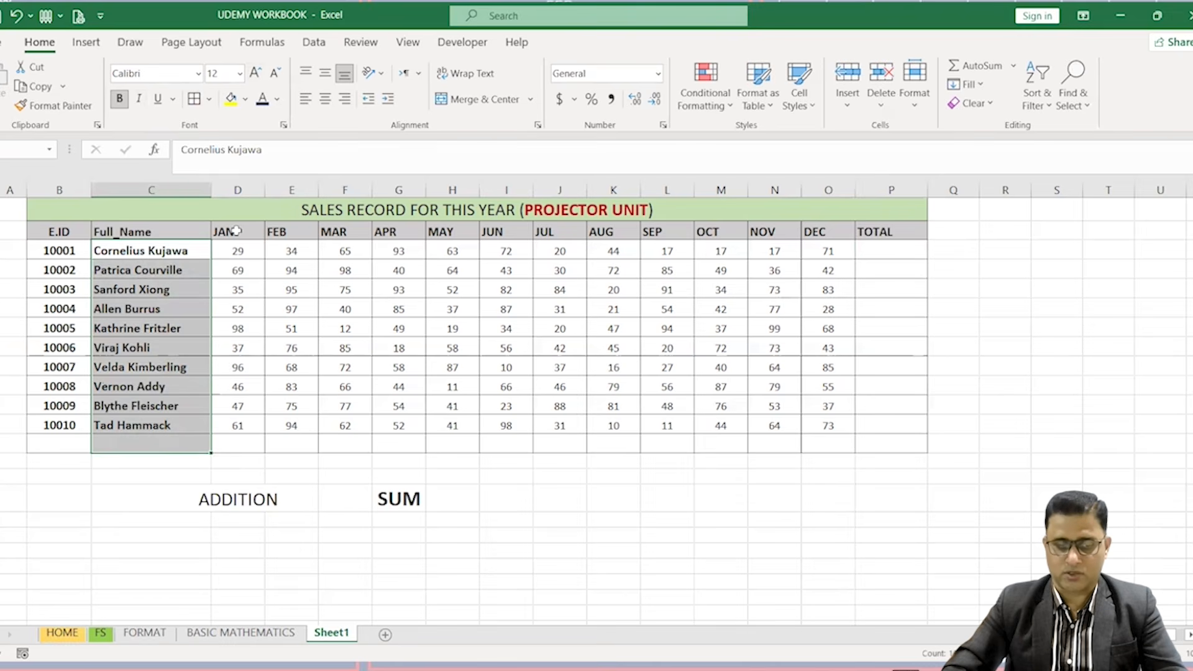
left_click_drag(236, 231, 826, 429)
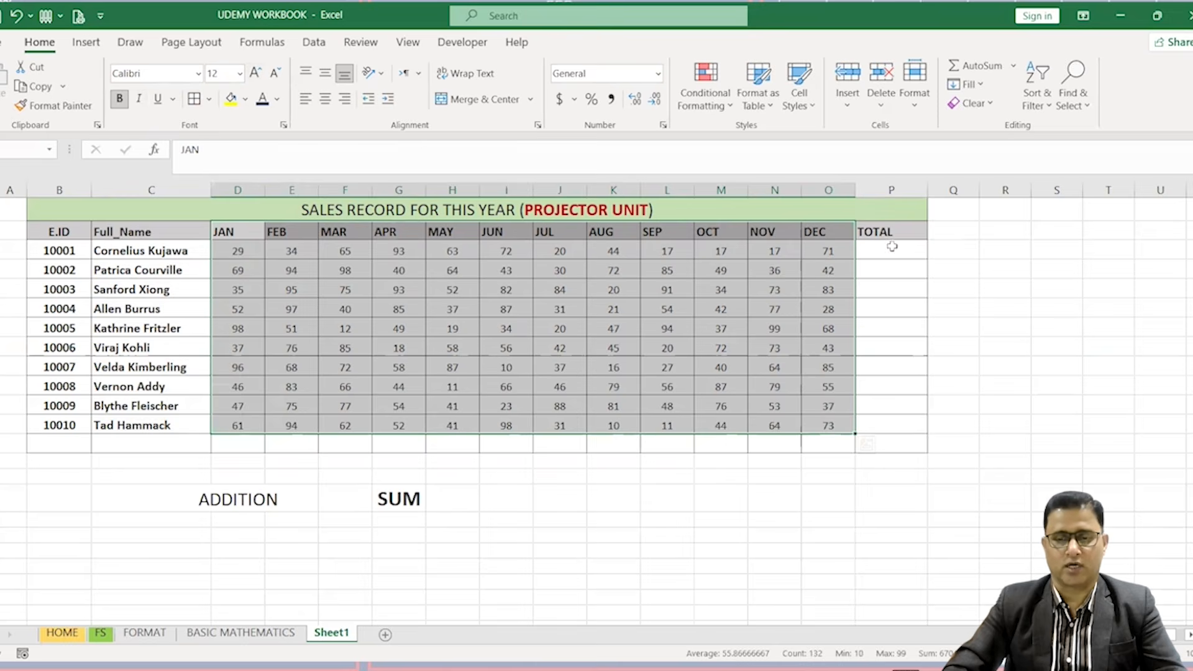
left_click_drag(174, 249, 222, 249)
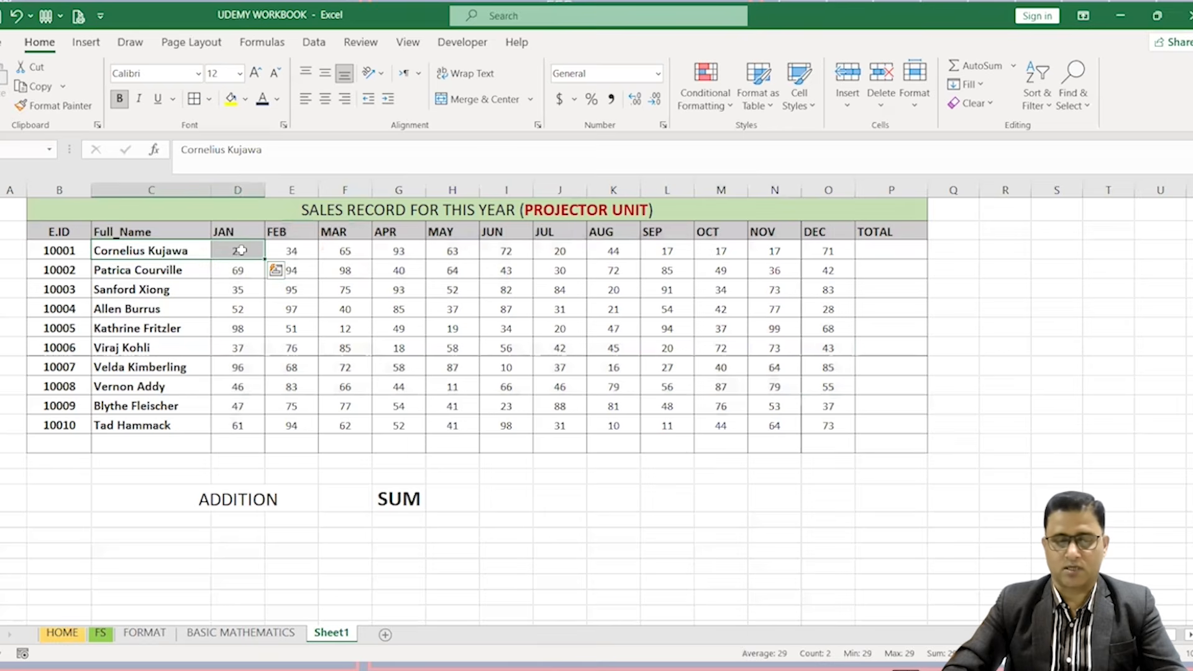
left_click(894, 256)
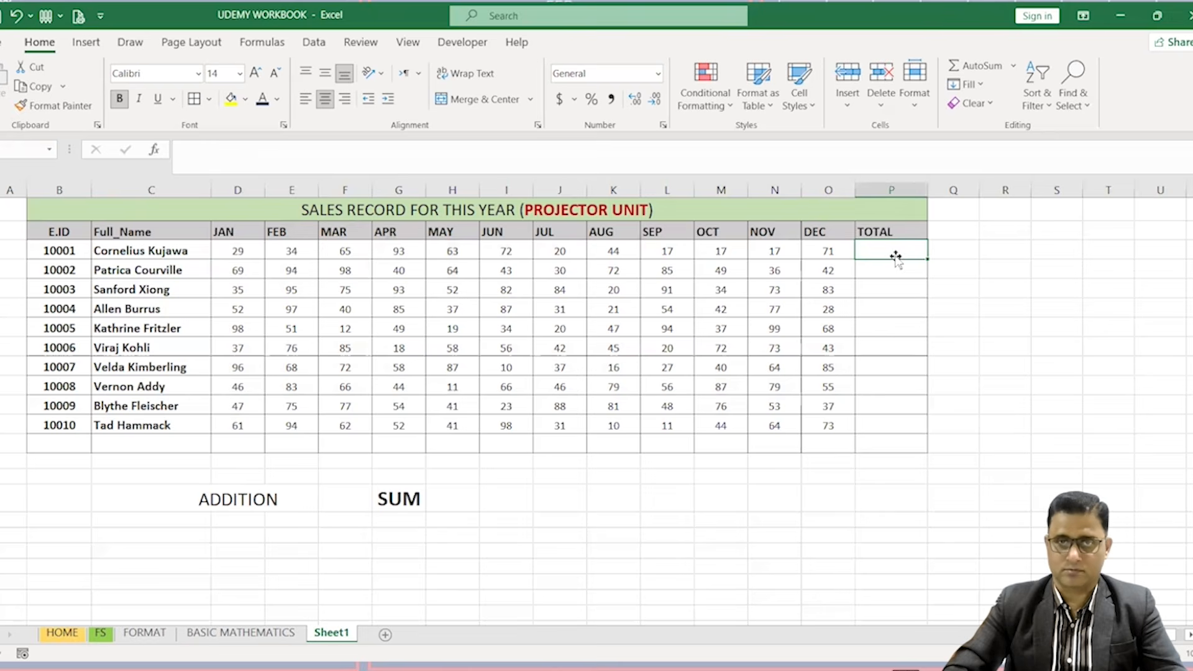
left_click_drag(245, 250, 250, 440)
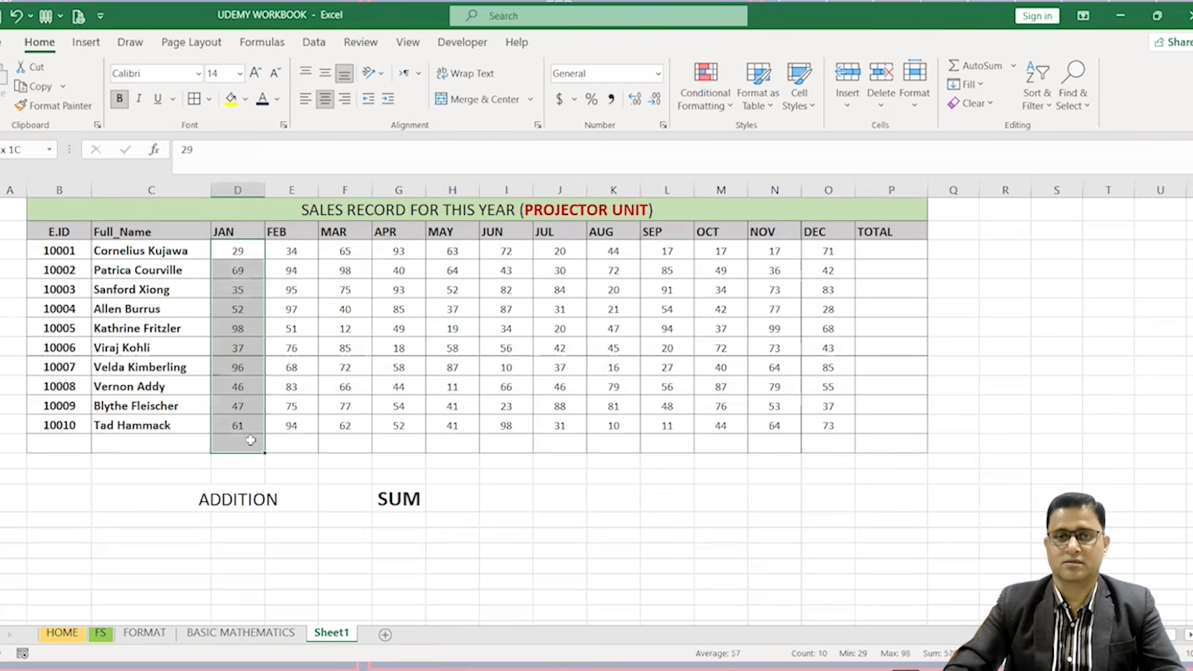
left_click_drag(141, 249, 562, 273)
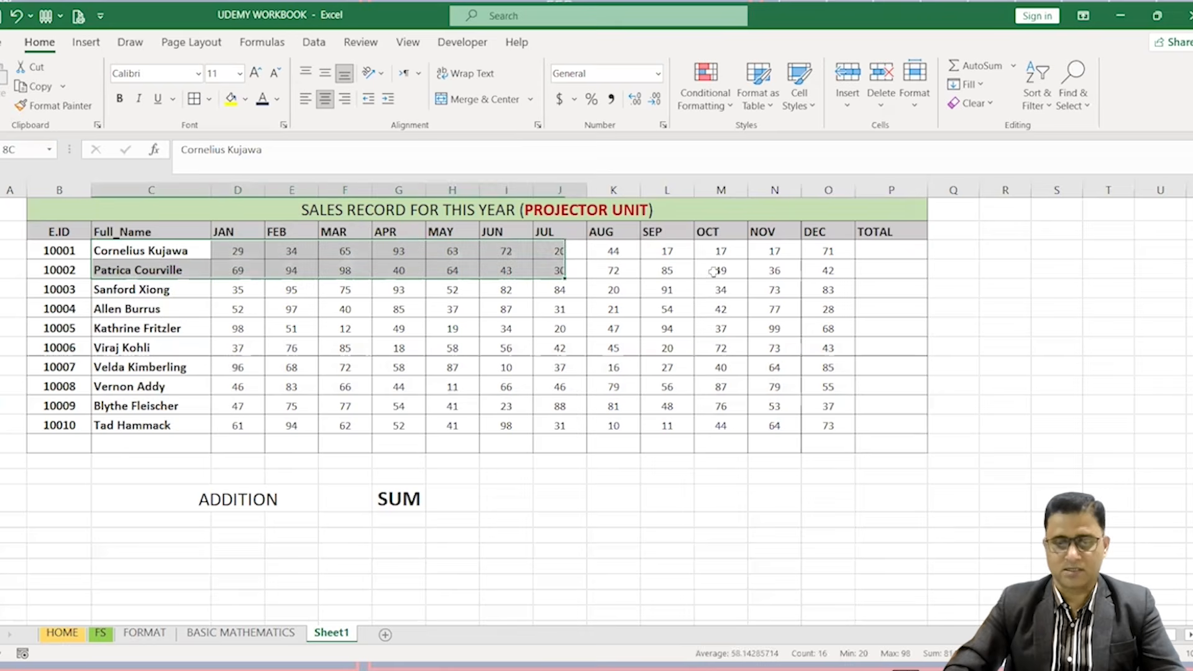
left_click_drag(713, 271, 882, 260)
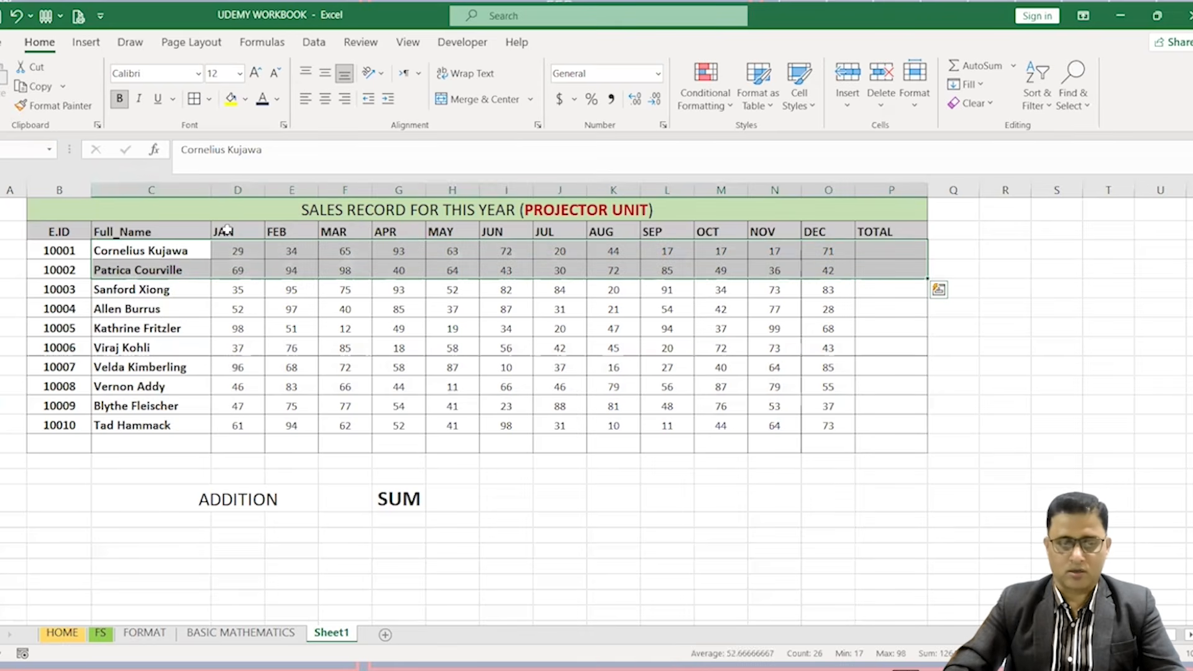
left_click_drag(227, 229, 240, 448)
left_click_drag(294, 213, 293, 369)
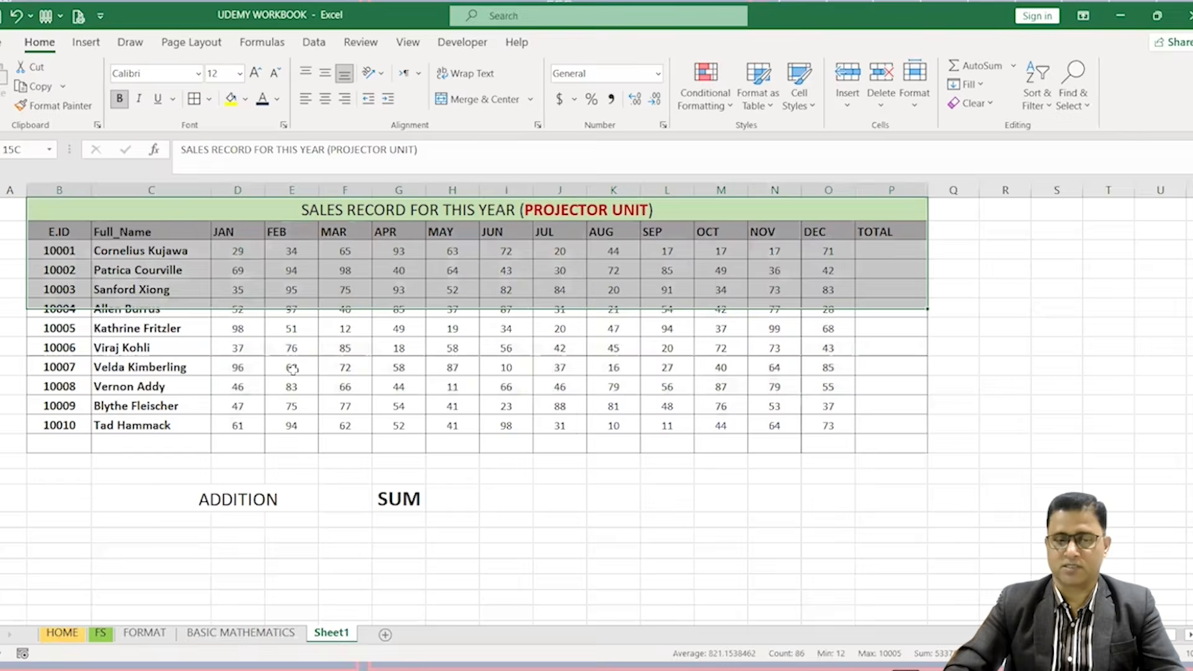
left_click(345, 328)
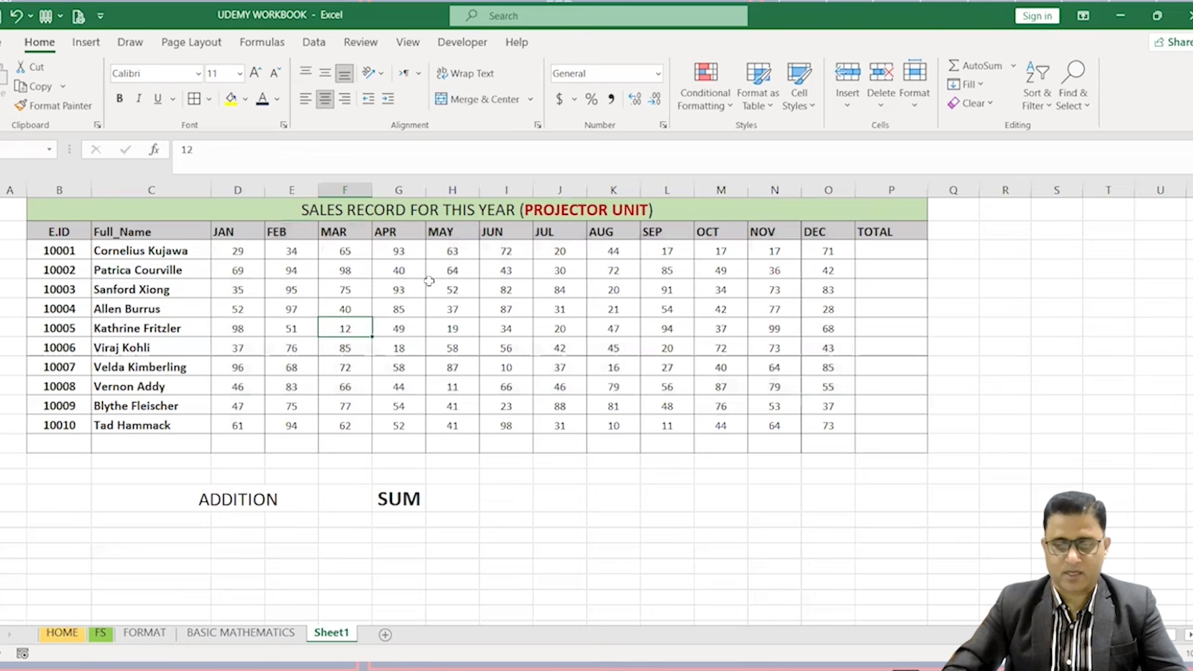
left_click(897, 248)
type("=")
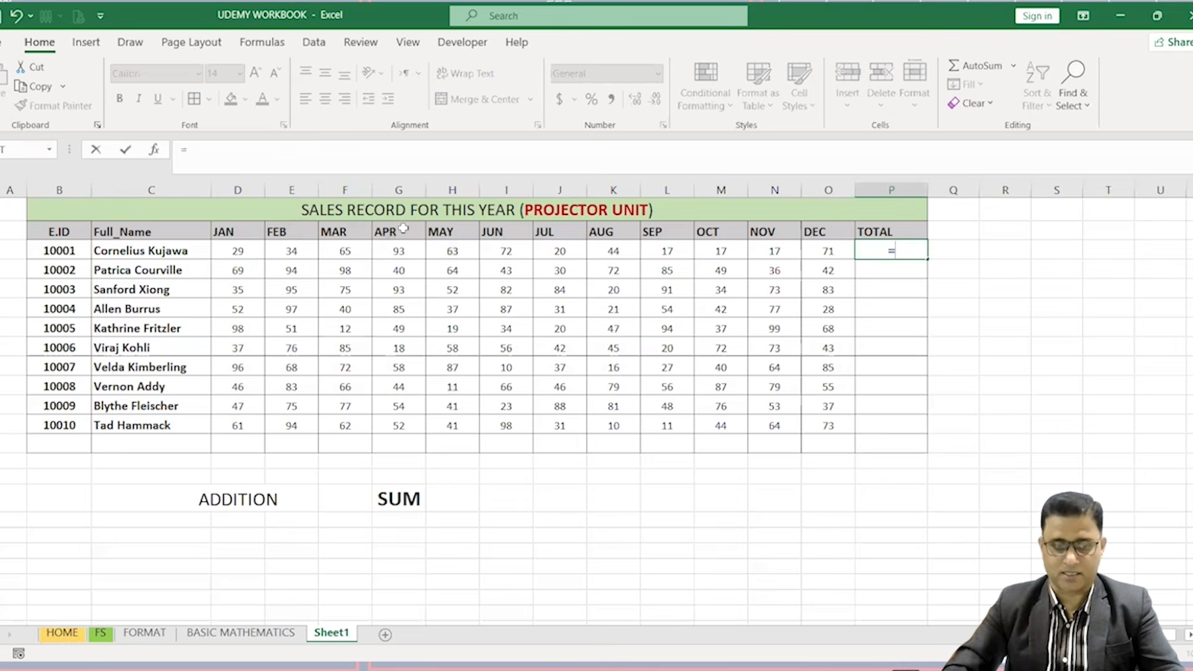
left_click(235, 249)
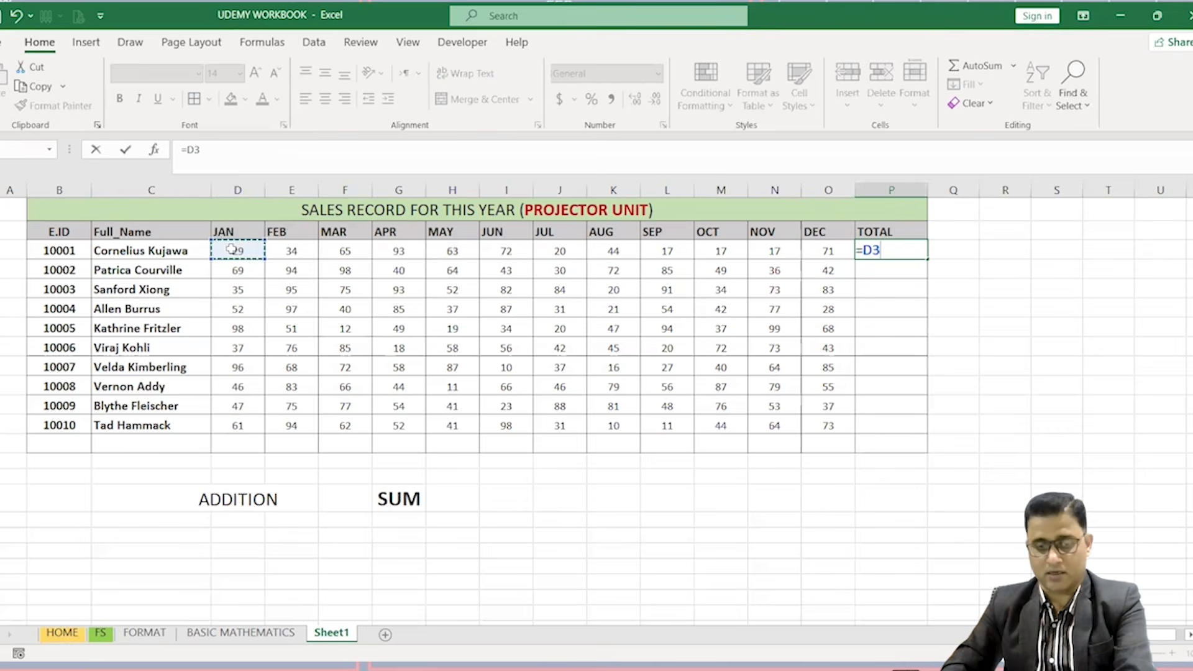
type("+")
left_click(291, 251)
type("+")
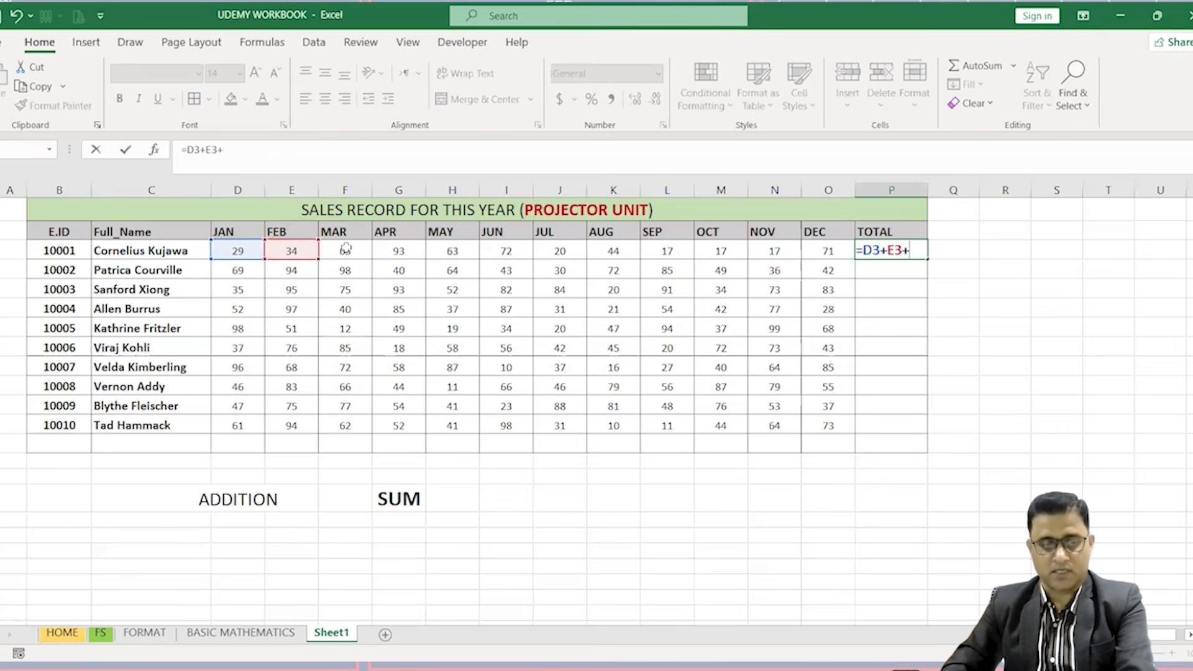
left_click(348, 250)
type("+")
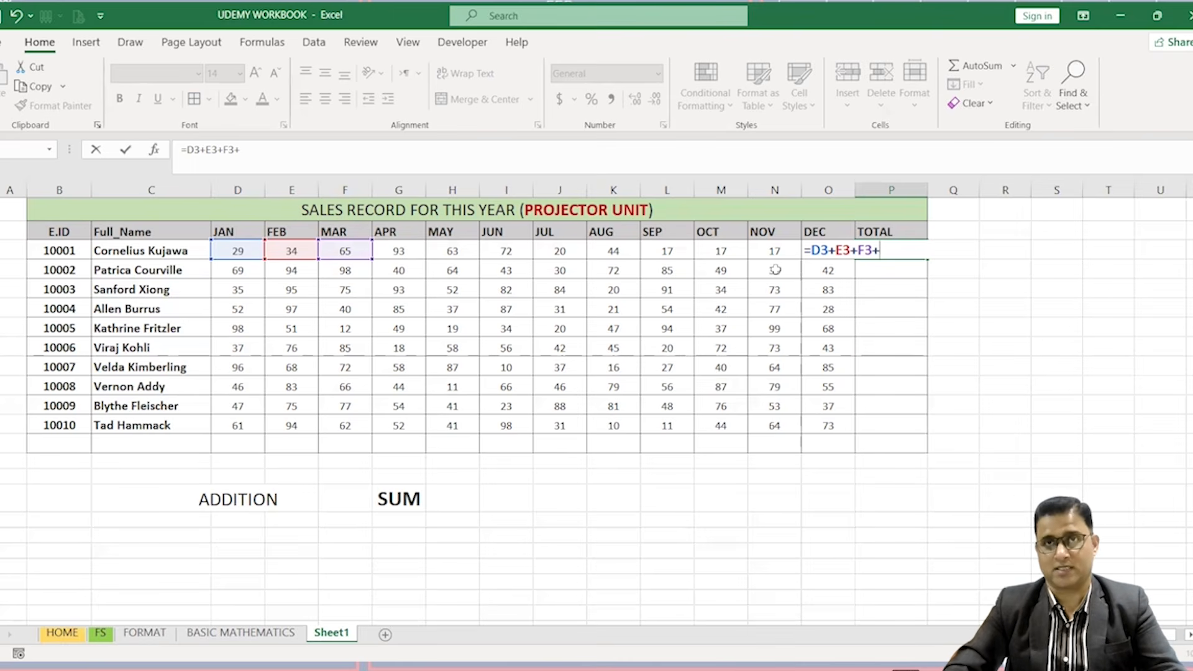
left_click_drag(891, 248, 804, 252)
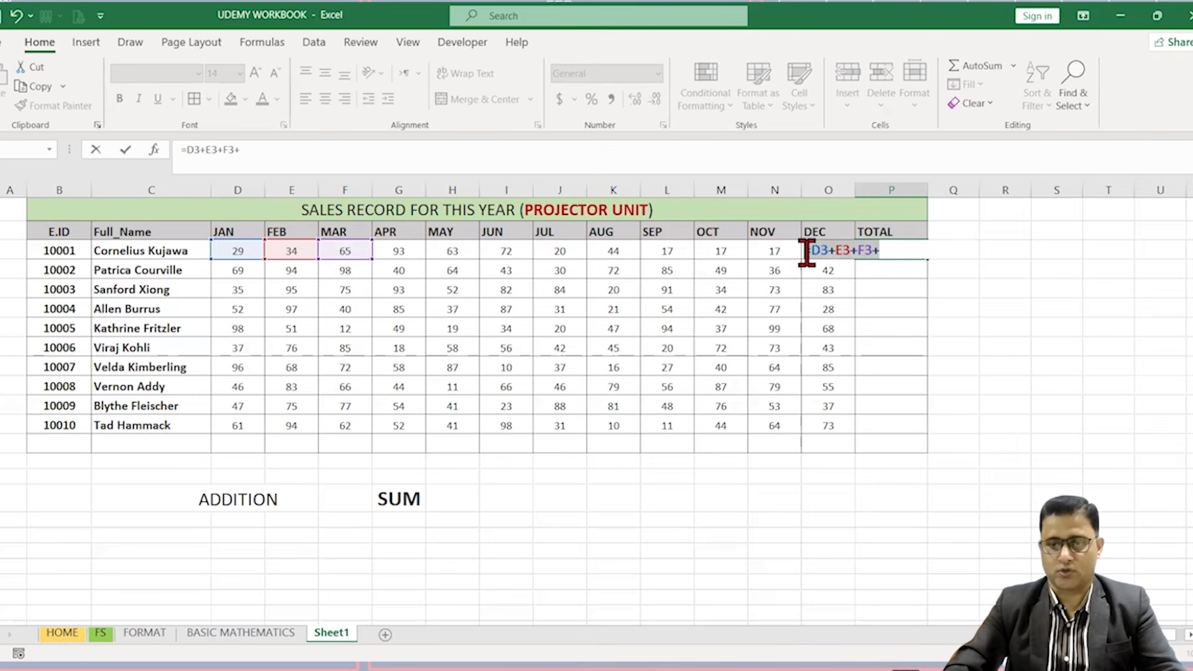
key("Escape")
left_click(893, 362)
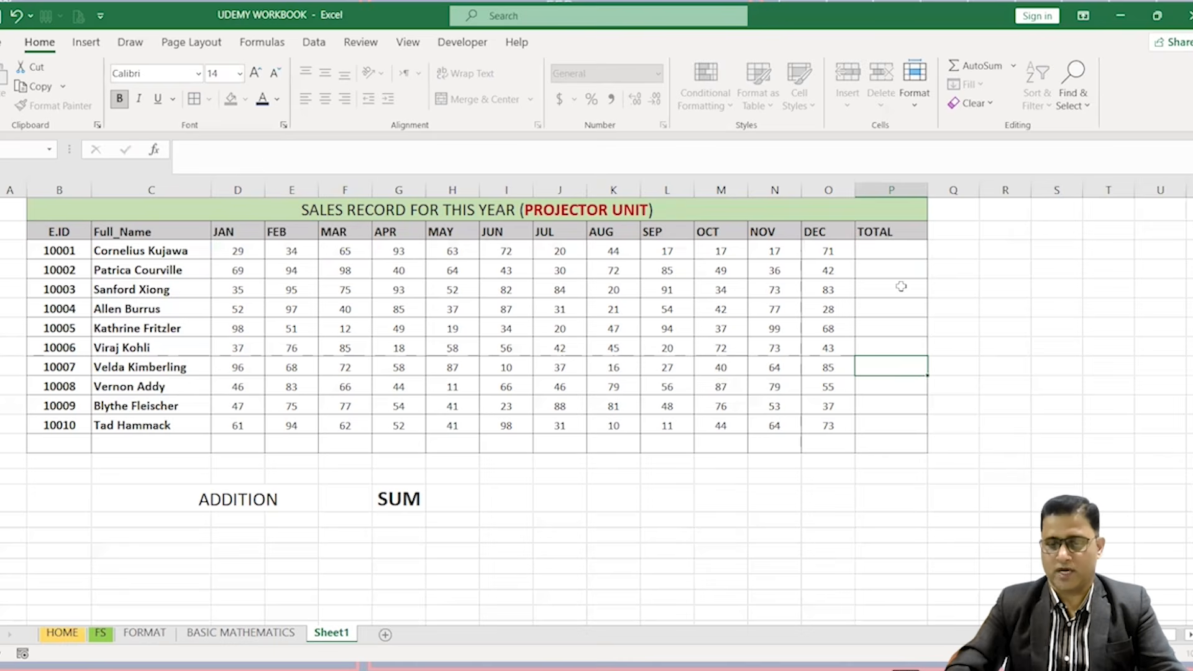
Begin a SUM formula in the first employee's TOTAL cell, P3, picking SUM from the suggested functions.
left_click(889, 248)
type("=")
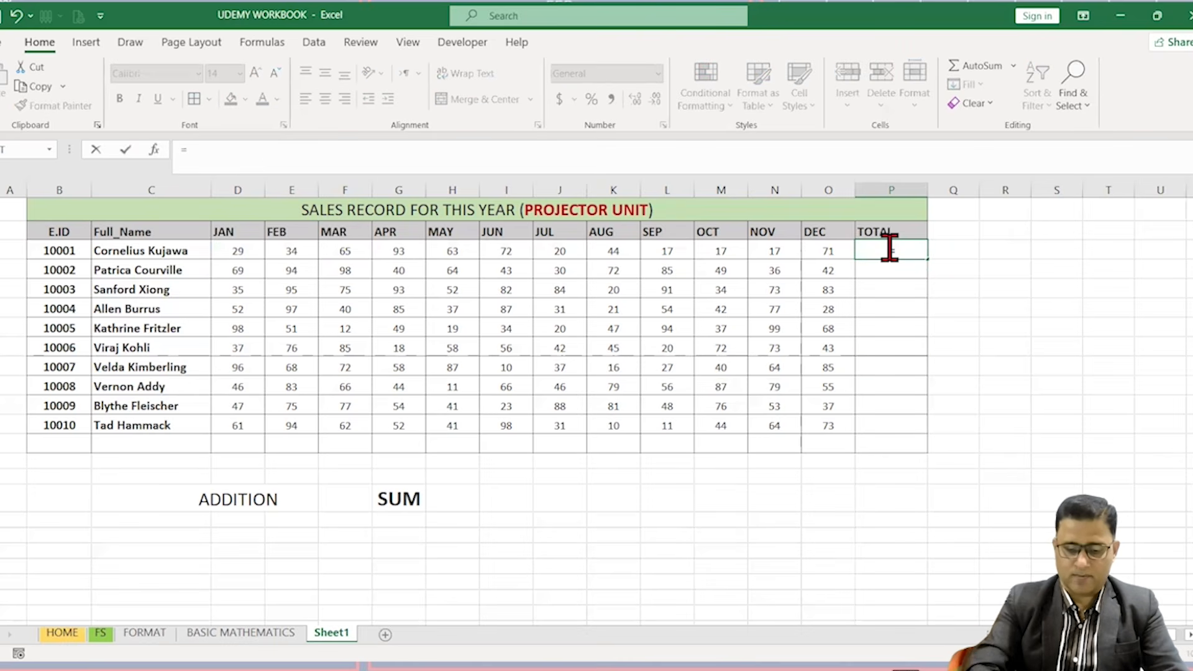
type("SUM")
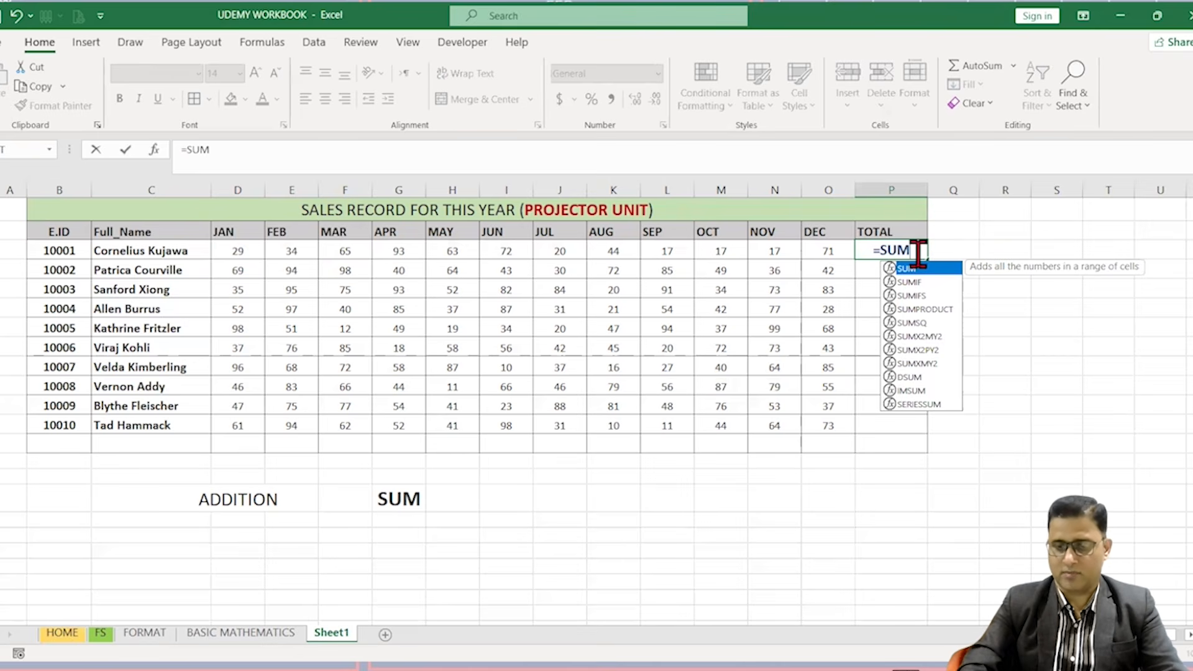
key("BackSpace")
key("BackSpace")
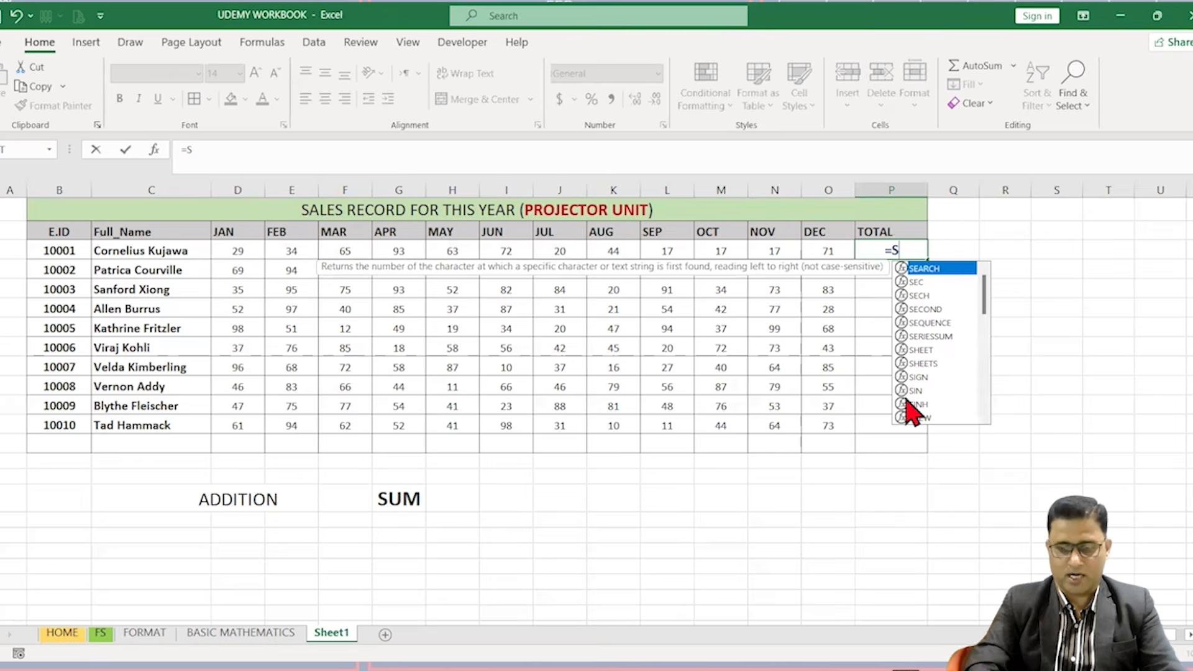
type("U")
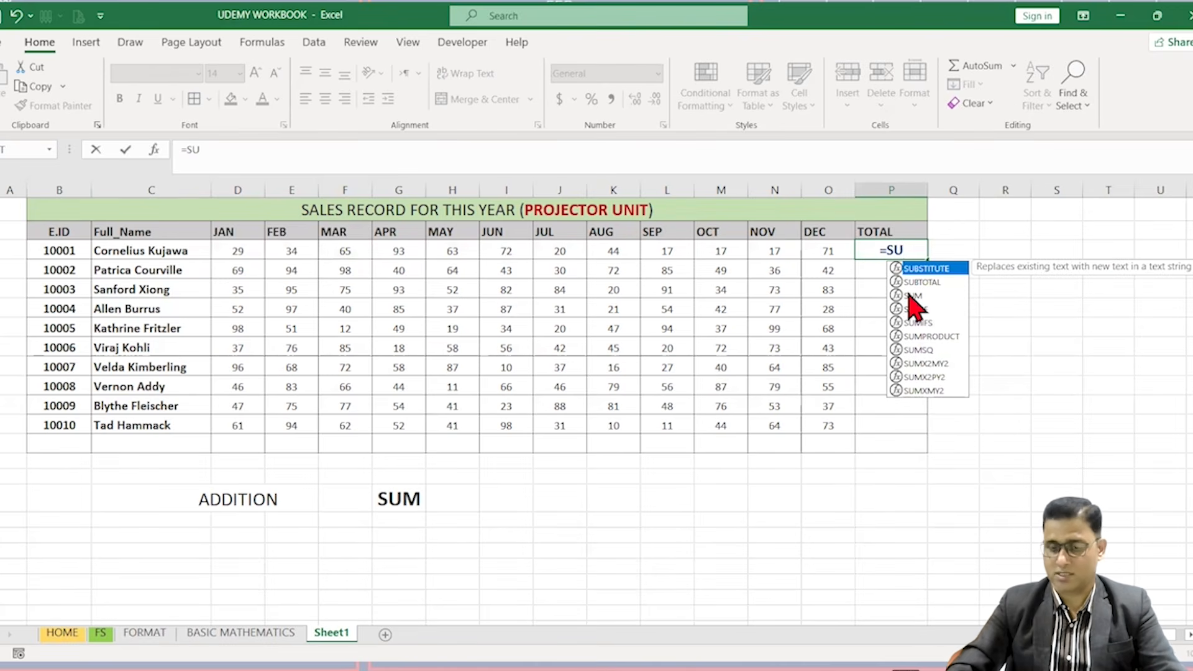
type("M")
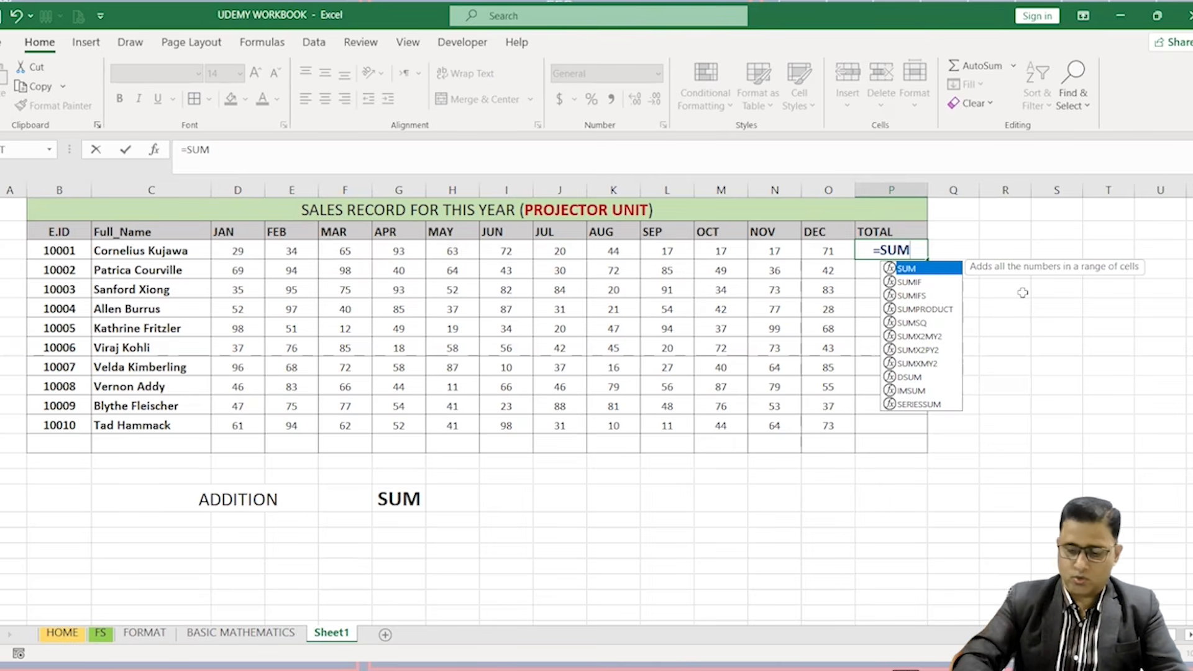
type("(")
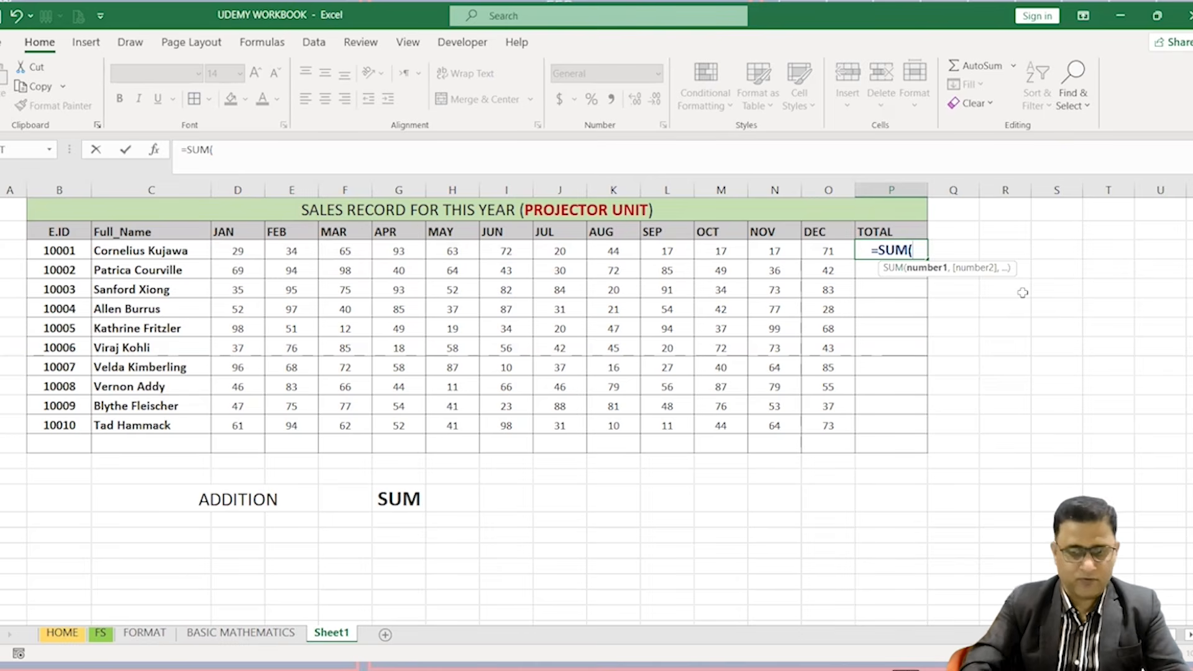
key("BackSpace")
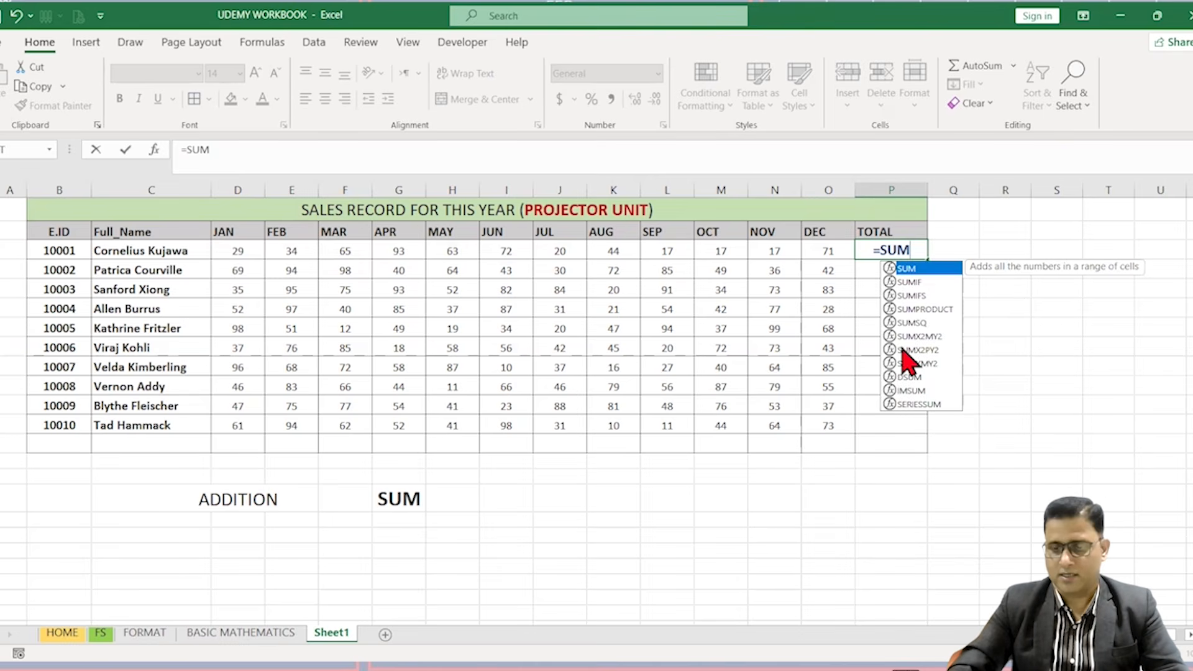
double_click(912, 269)
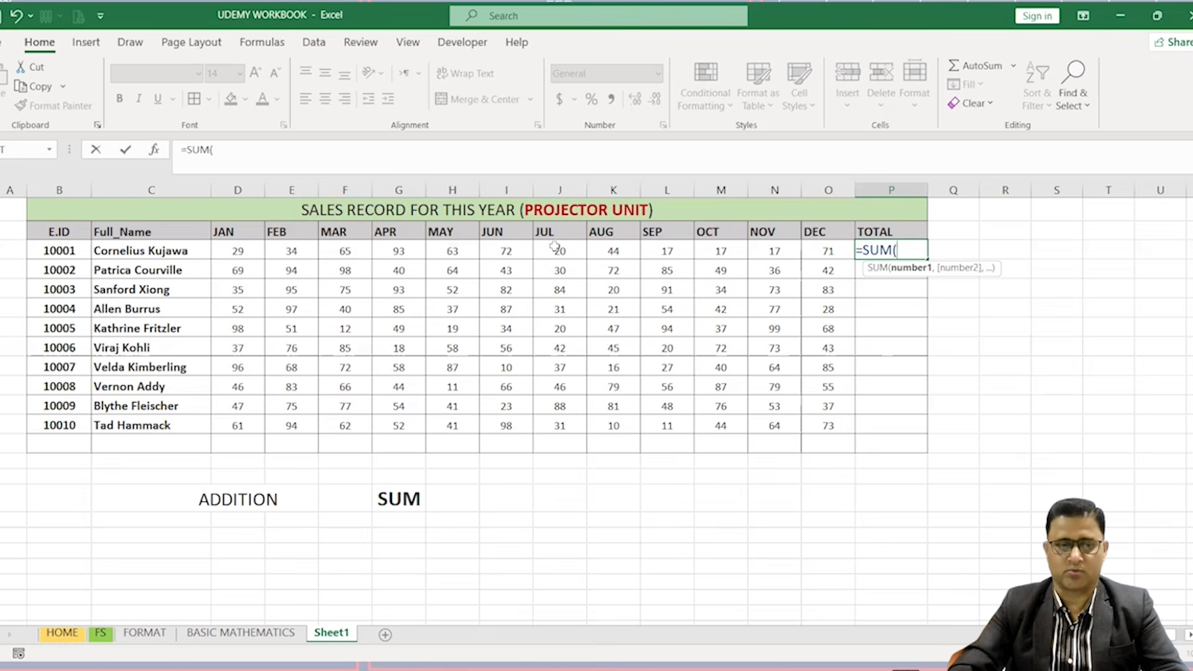
Complete the formula in P3 as =SUM(D3:O3), covering the first employee's sales from JAN to DEC.
left_click(230, 251)
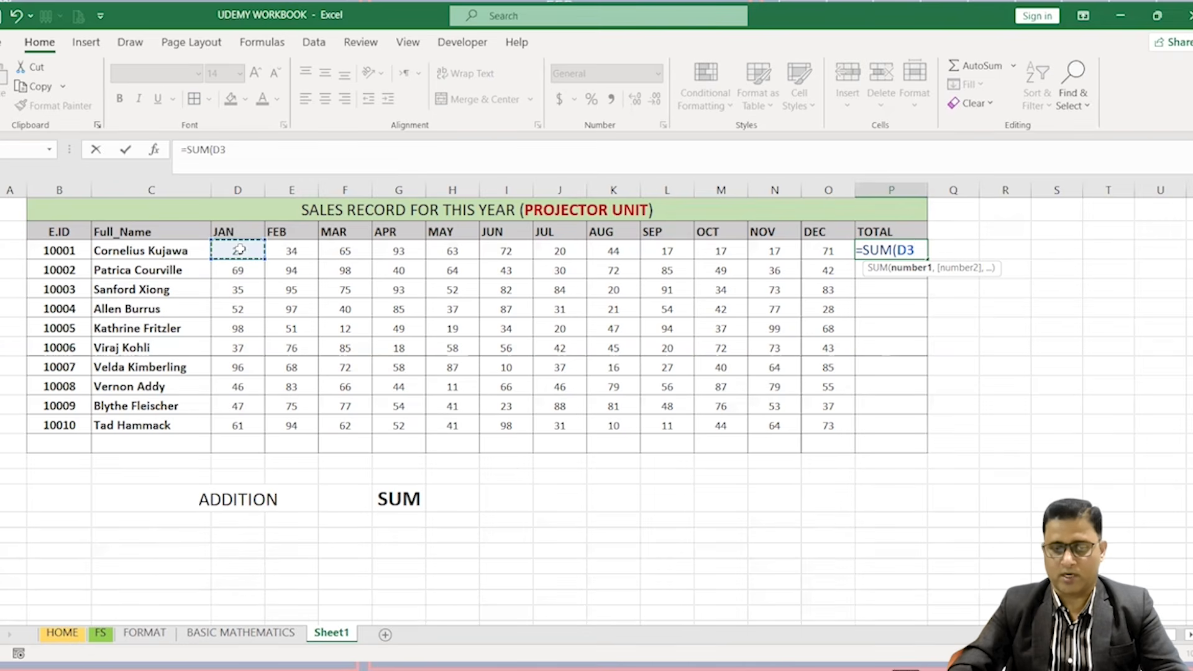
left_click_drag(239, 249, 312, 249)
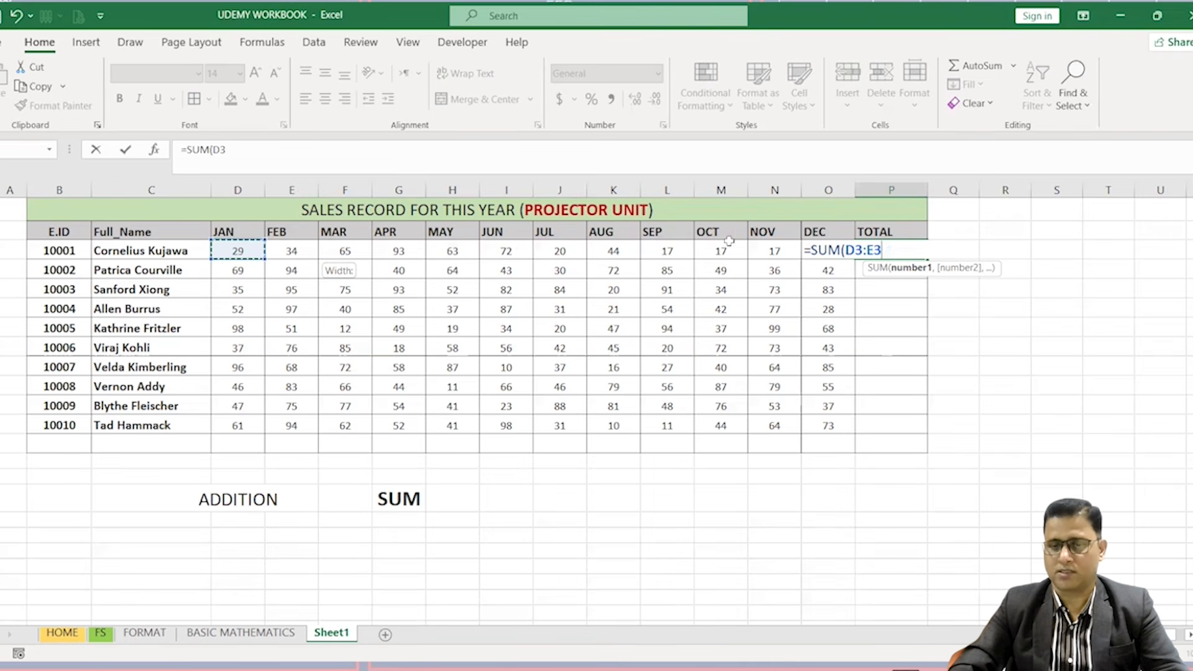
left_click_drag(822, 247, 822, 247)
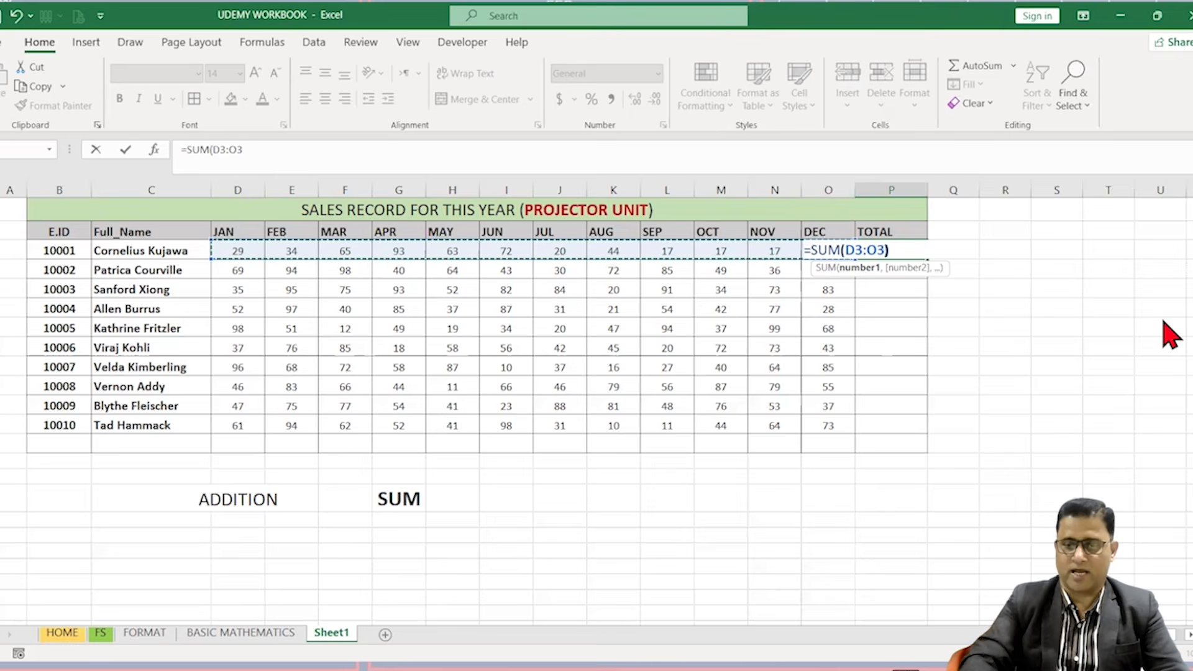
type(")")
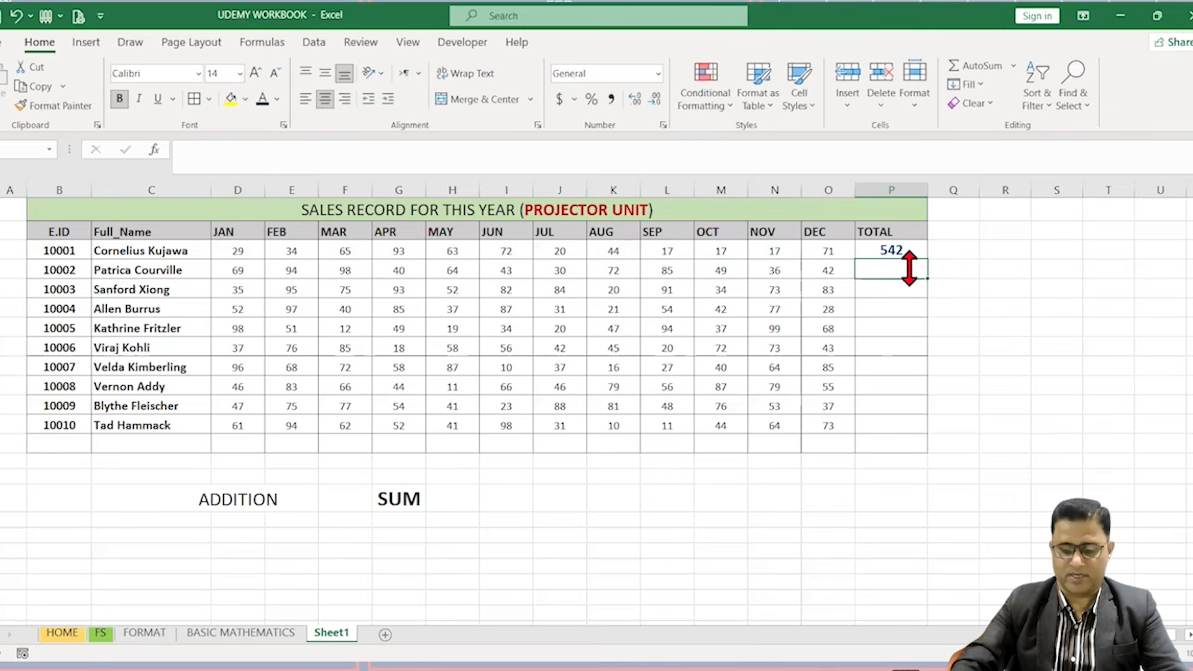
Enter =SUM(D4:O4) in the second employee's TOTAL cell, P4.
type("=")
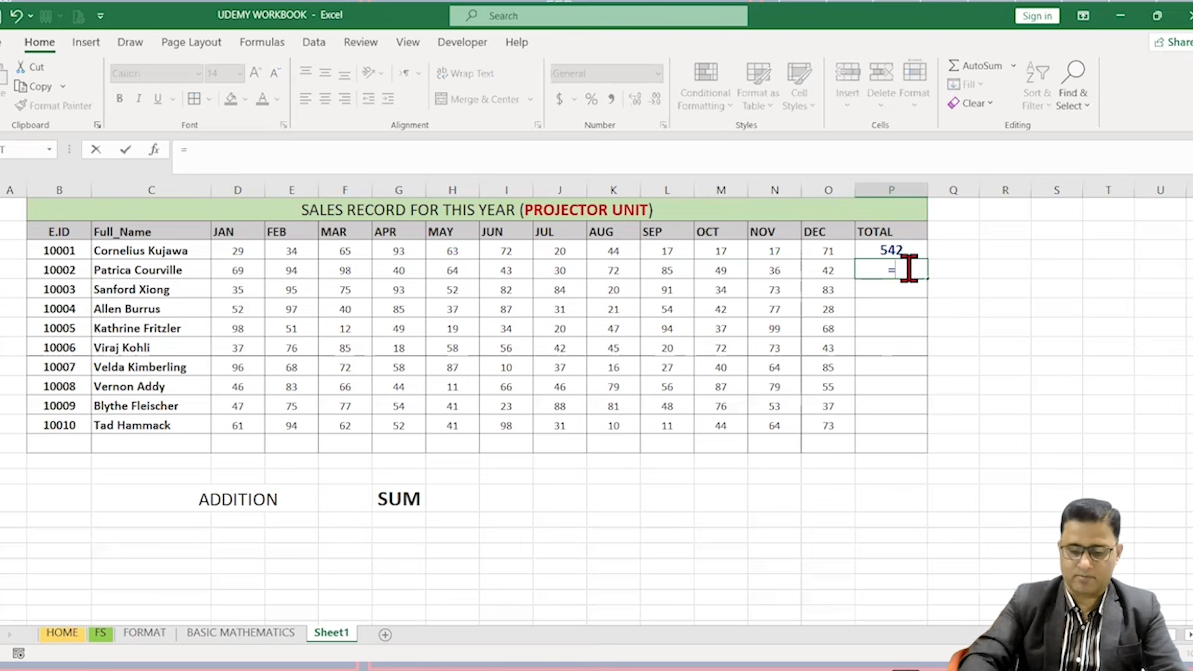
type("SUM(")
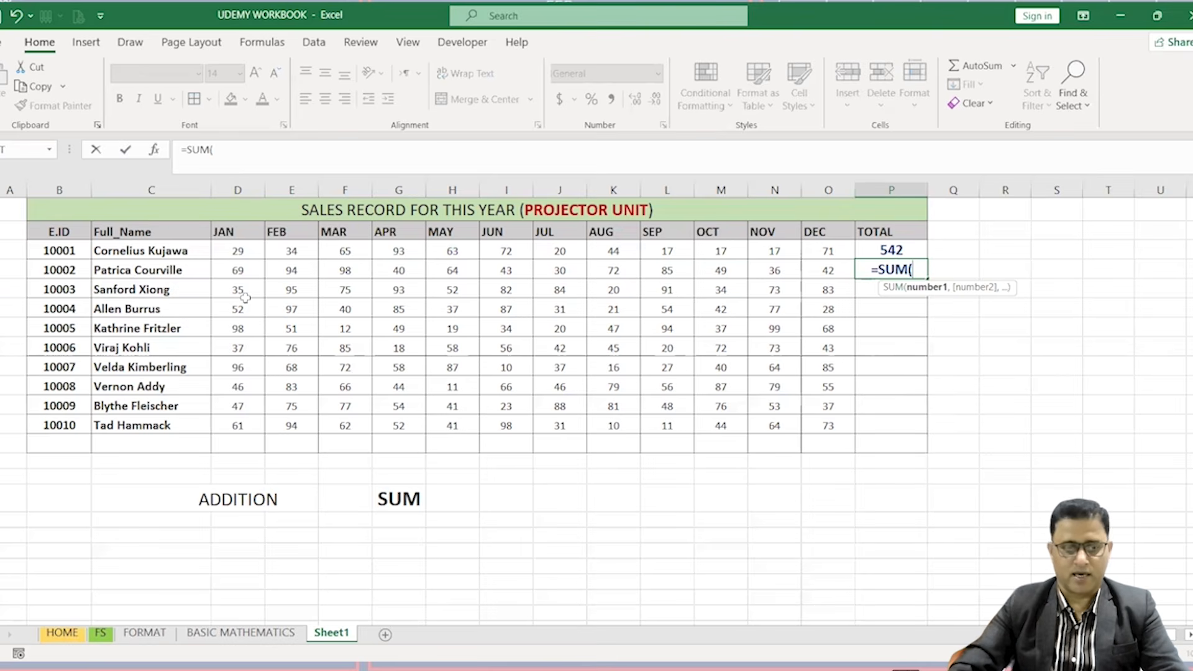
left_click(235, 273)
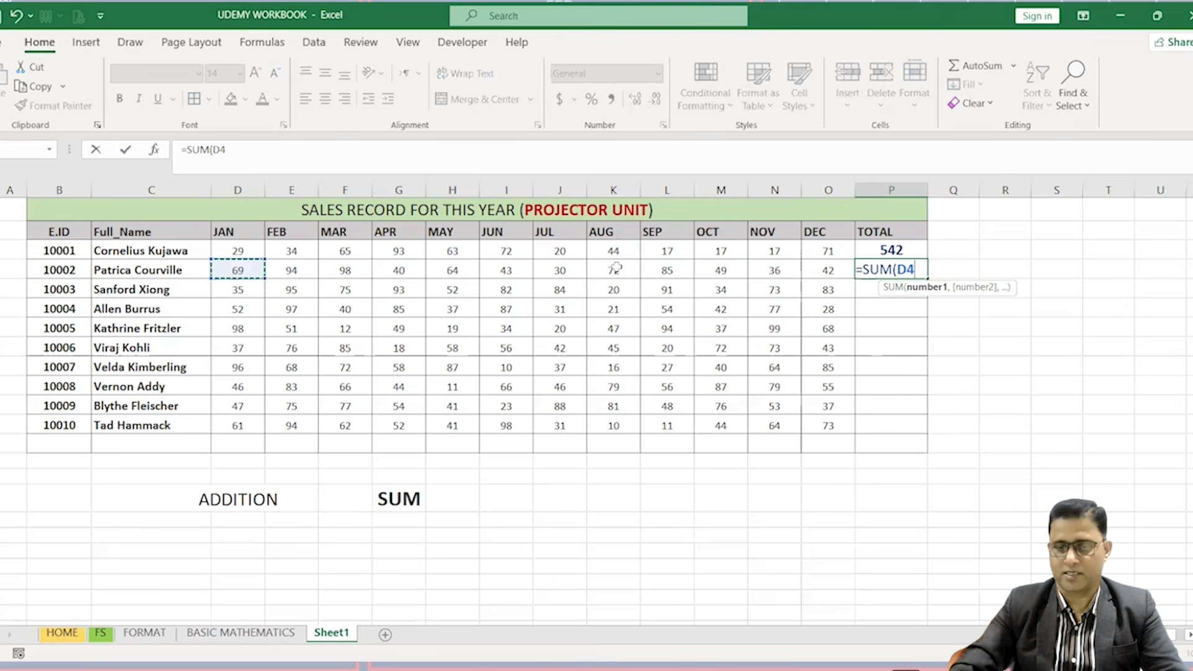
left_click(831, 268, "shift")
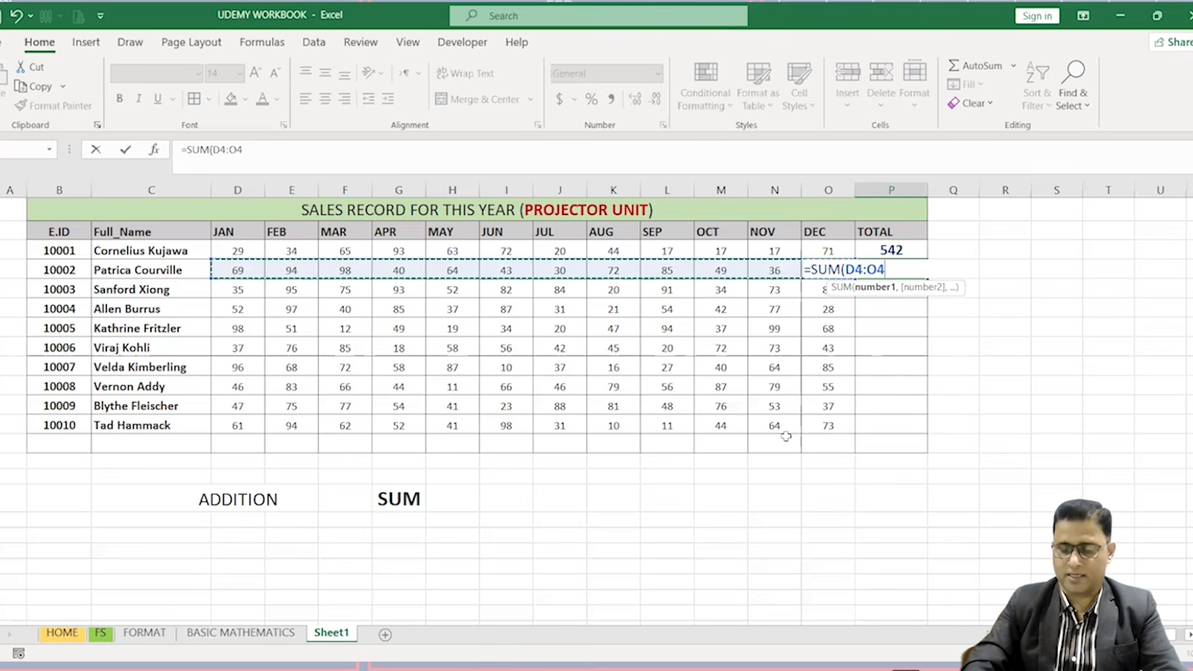
type(")")
key("Return")
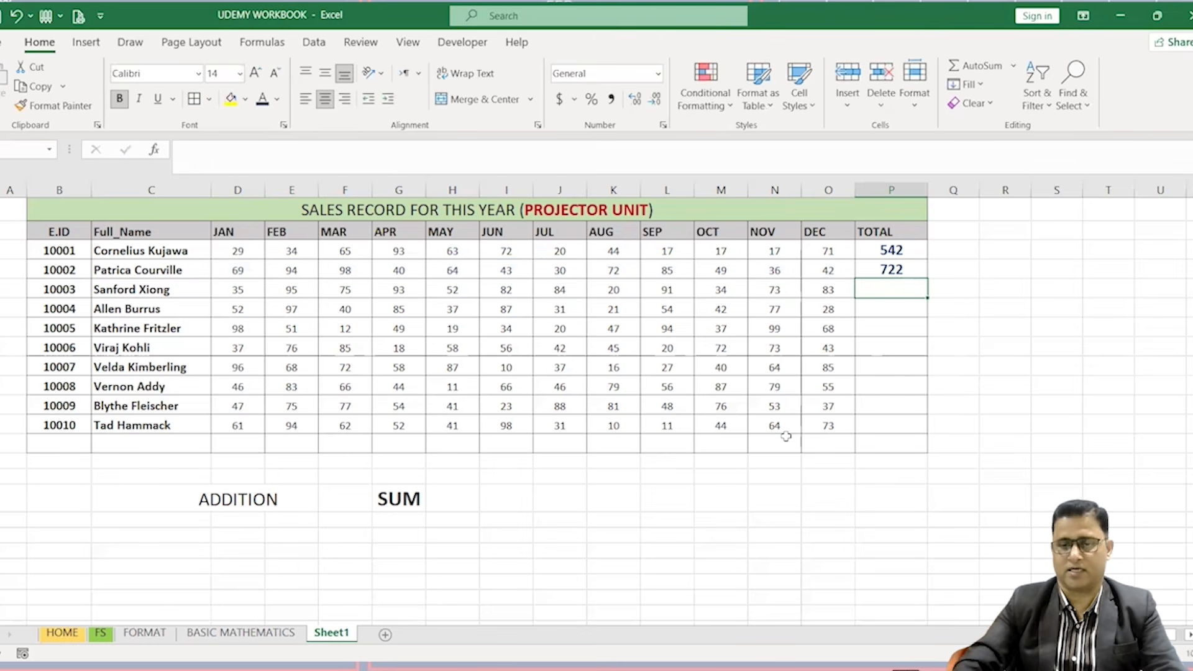
Fill the SUM formula from P4 down the TOTAL column to the last employee's row.
left_click(915, 271)
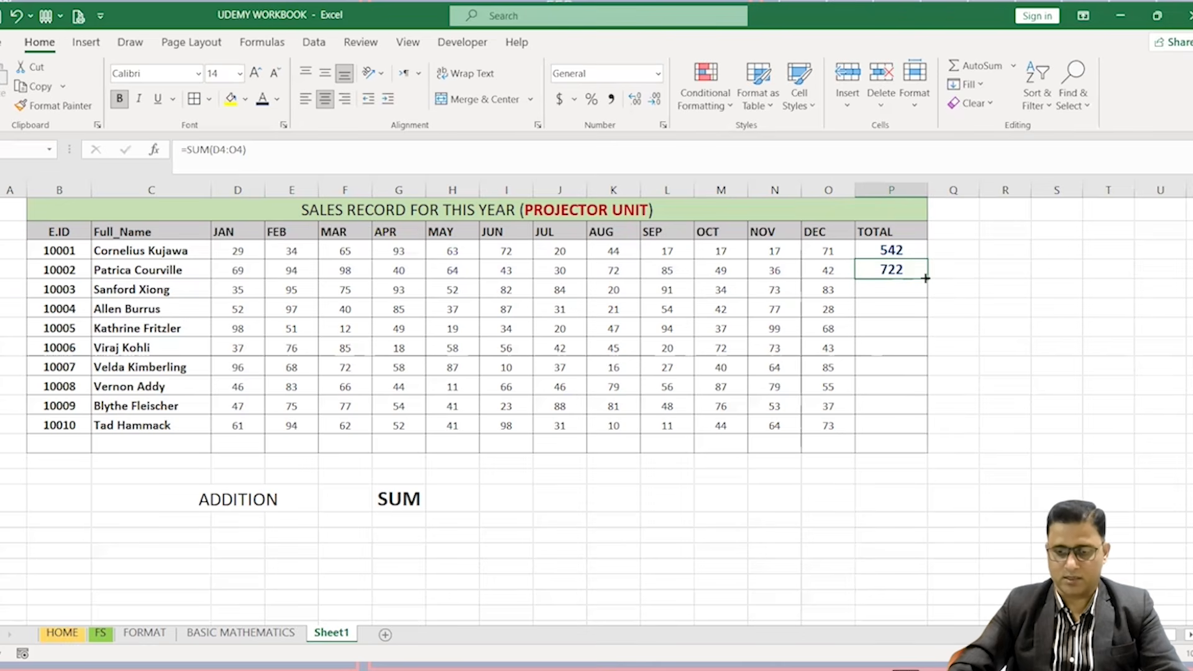
mouse_move(925, 279)
left_mouse_down()
mouse_move(932, 482)
mouse_move(929, 281)
left_mouse_up()
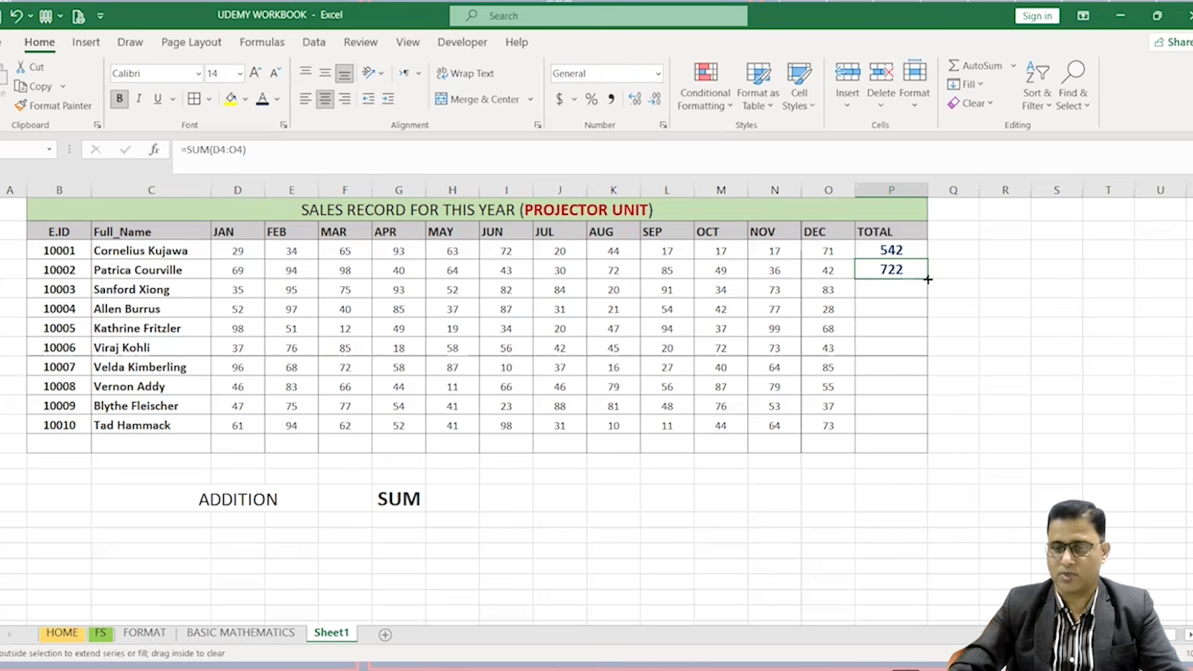
double_click(929, 279)
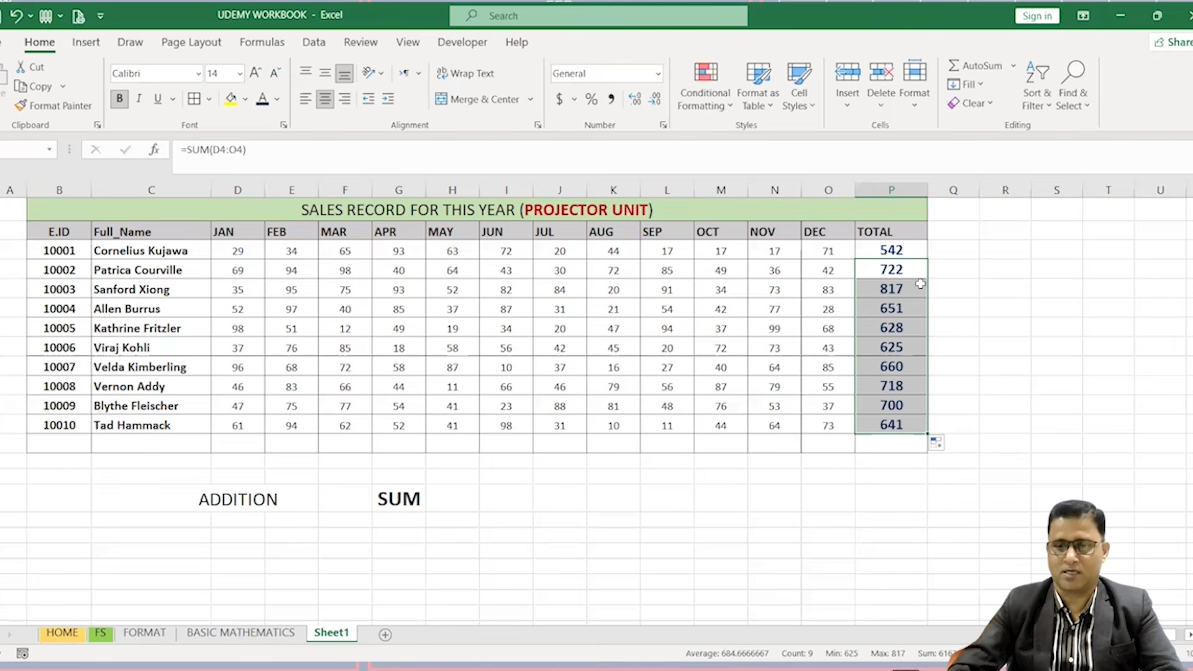
left_click(981, 363)
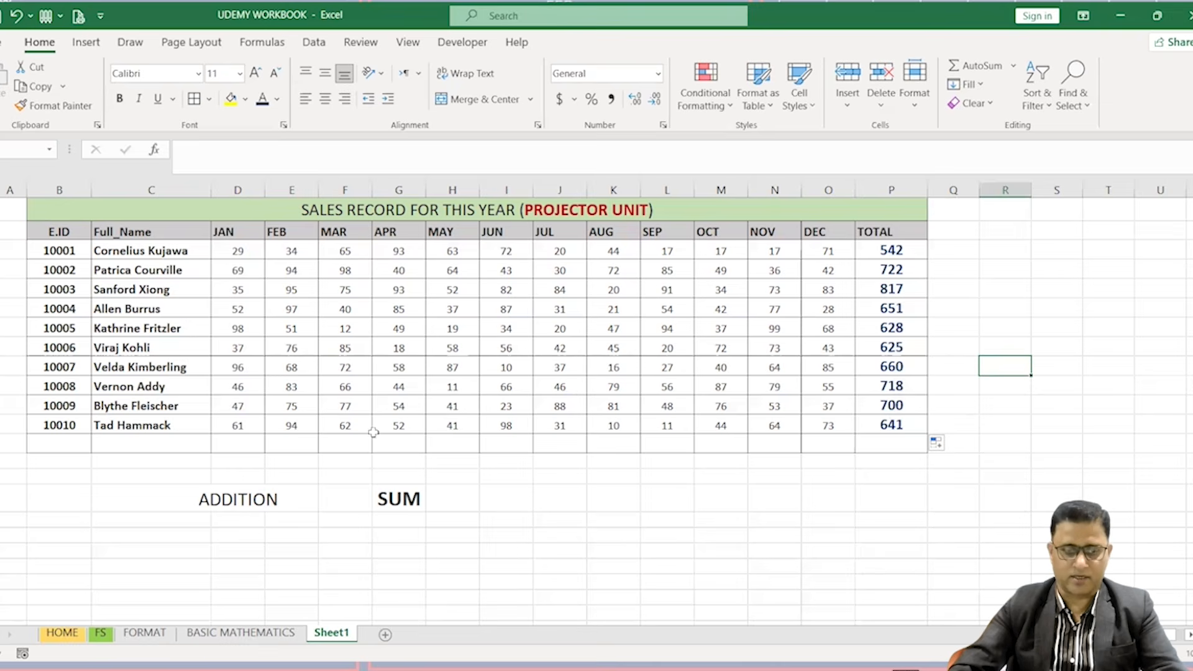
Enter =SUM(D3:D12) below the JAN figures and fill the formula across the row to the TOTAL column.
left_click(236, 441)
type("=")
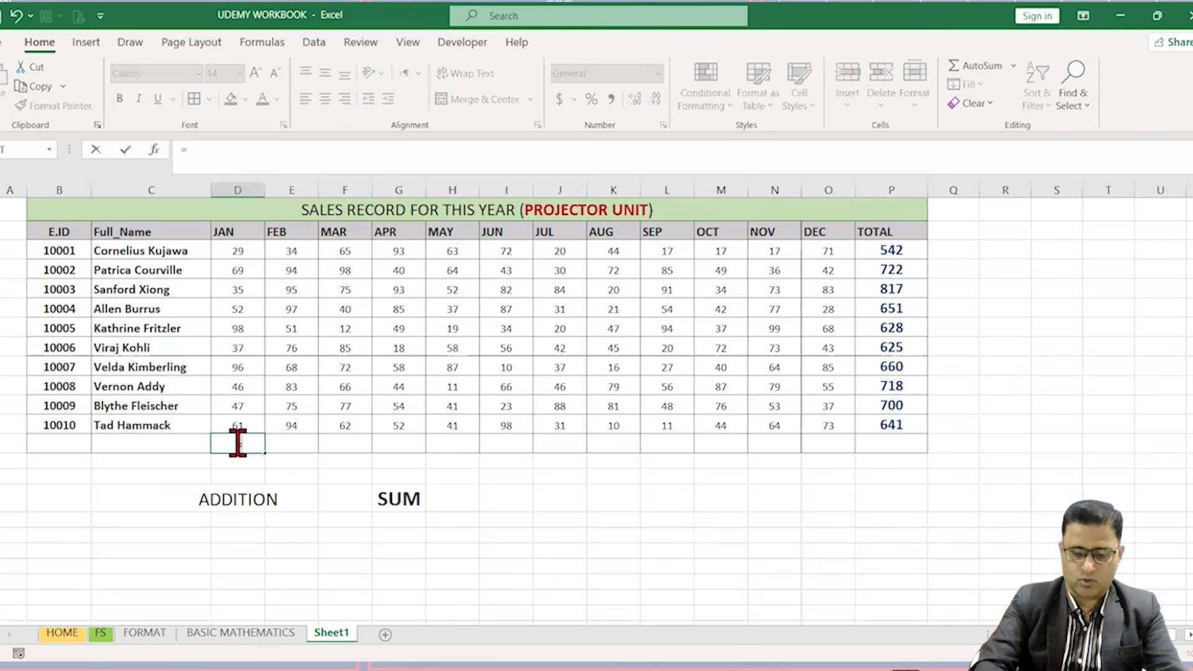
type("SUM")
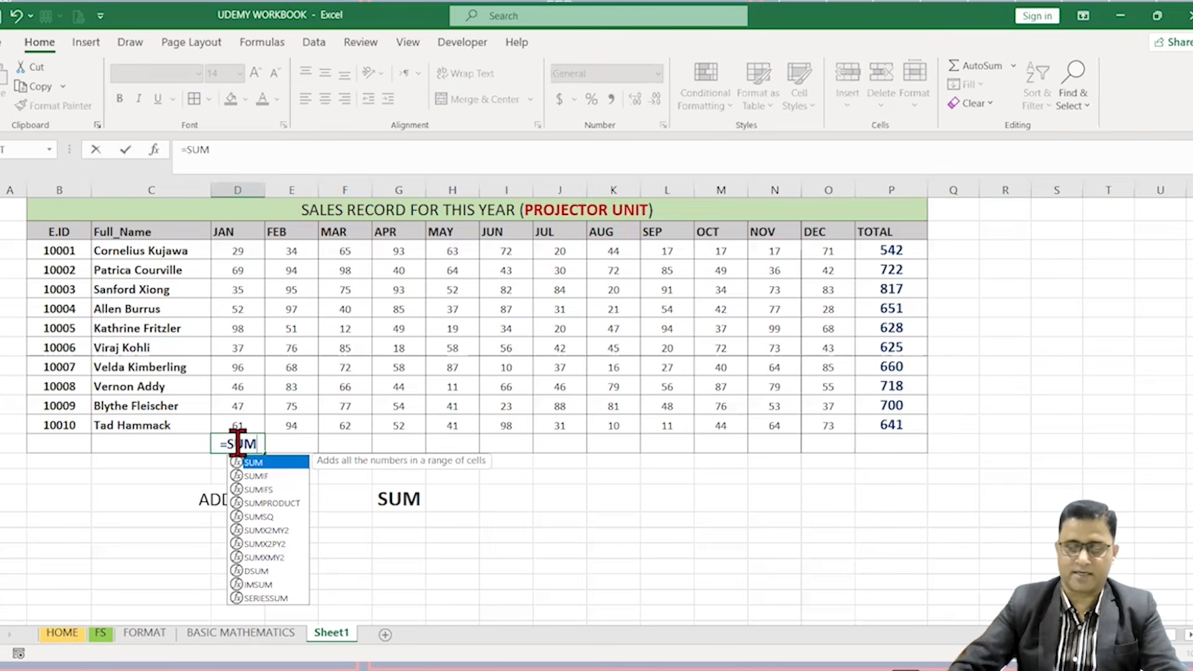
type("(")
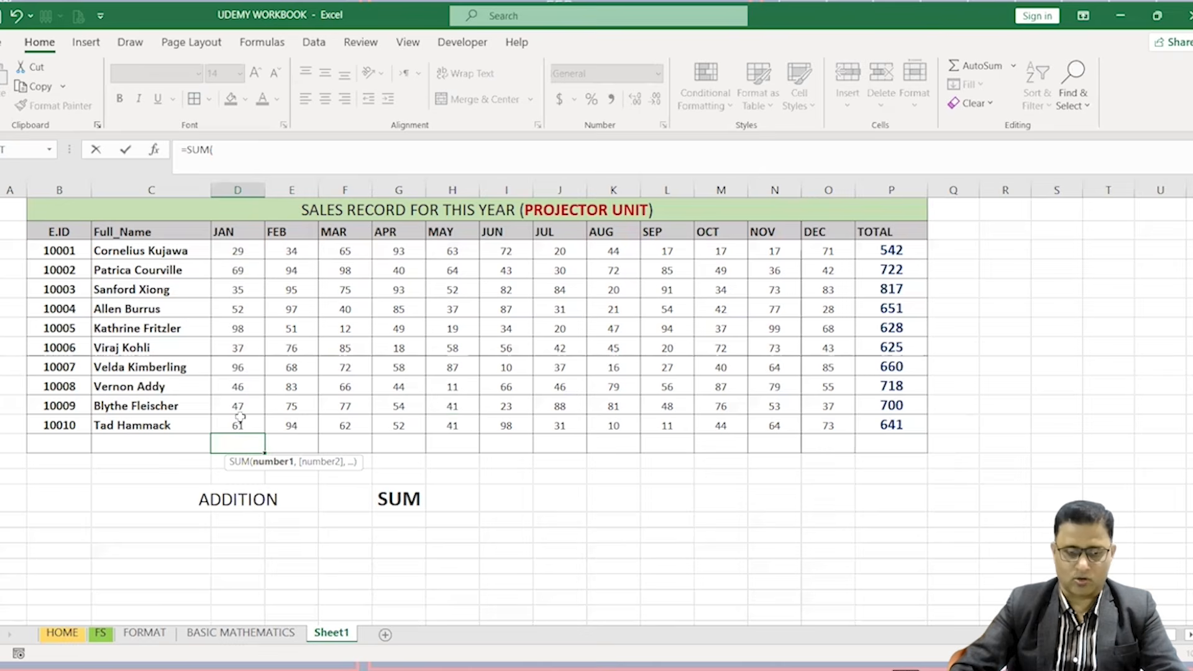
left_click_drag(240, 416, 238, 250)
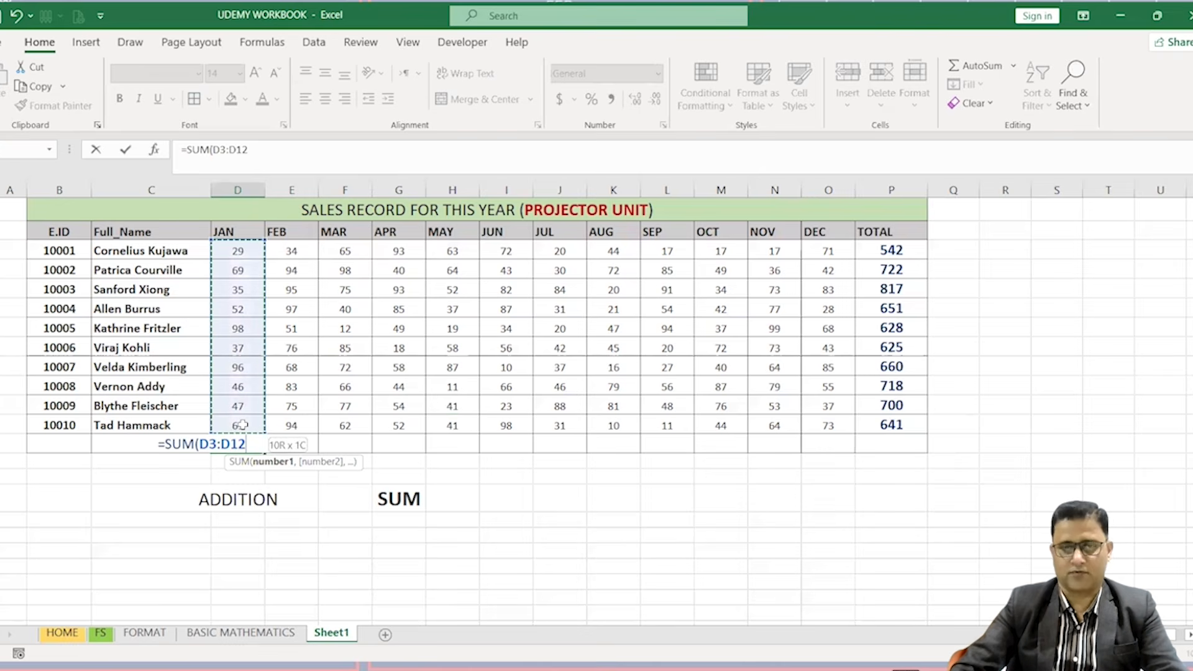
type(")")
key("Return")
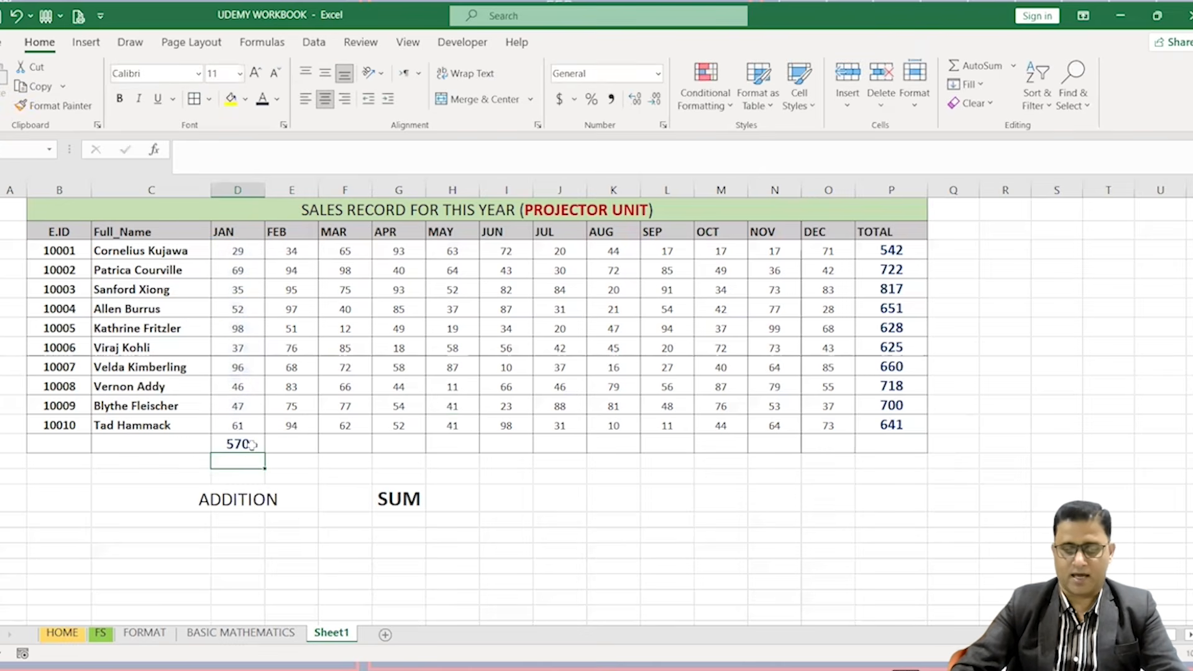
left_click(252, 444)
left_click_drag(262, 453, 889, 457)
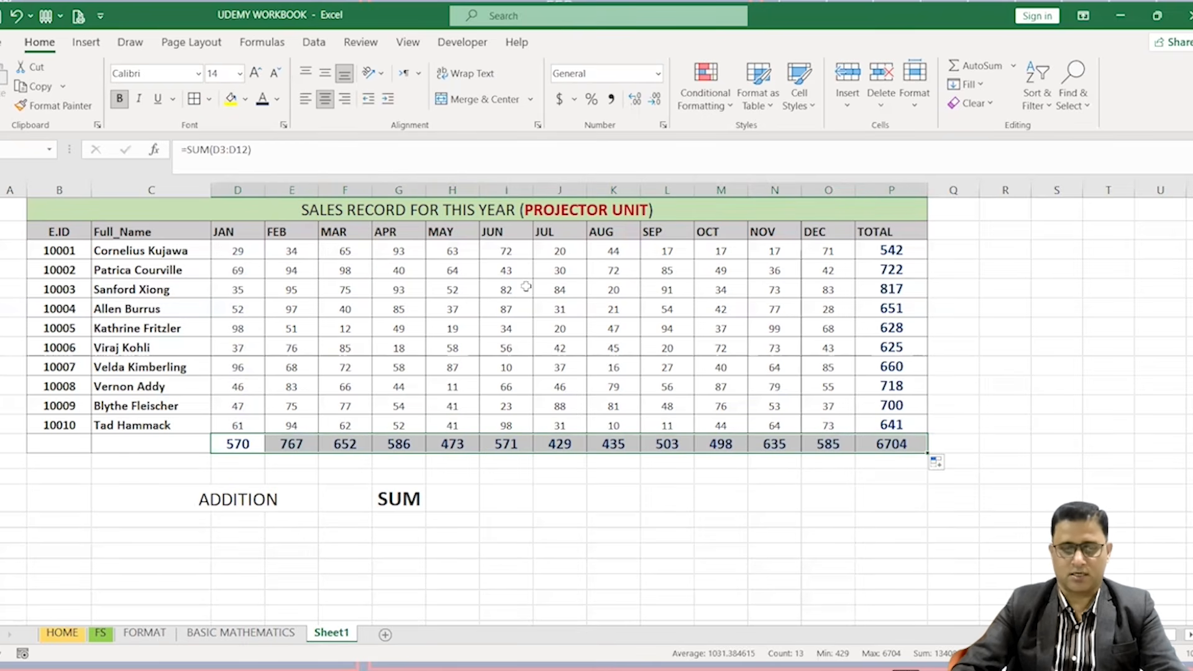
Check the sum of all monthly sales figures in D3:O12 against the grand total at the foot of the TOTAL column.
left_click_drag(238, 251, 292, 251)
left_click_drag(439, 248, 292, 309)
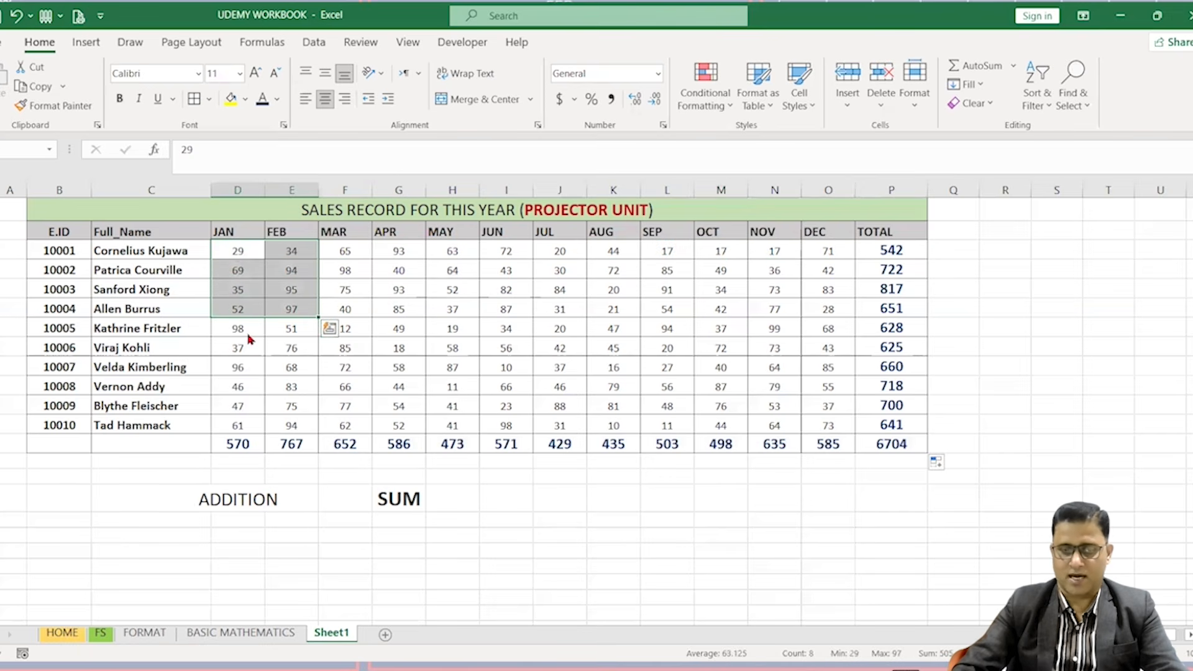
left_click_drag(221, 248, 964, 245)
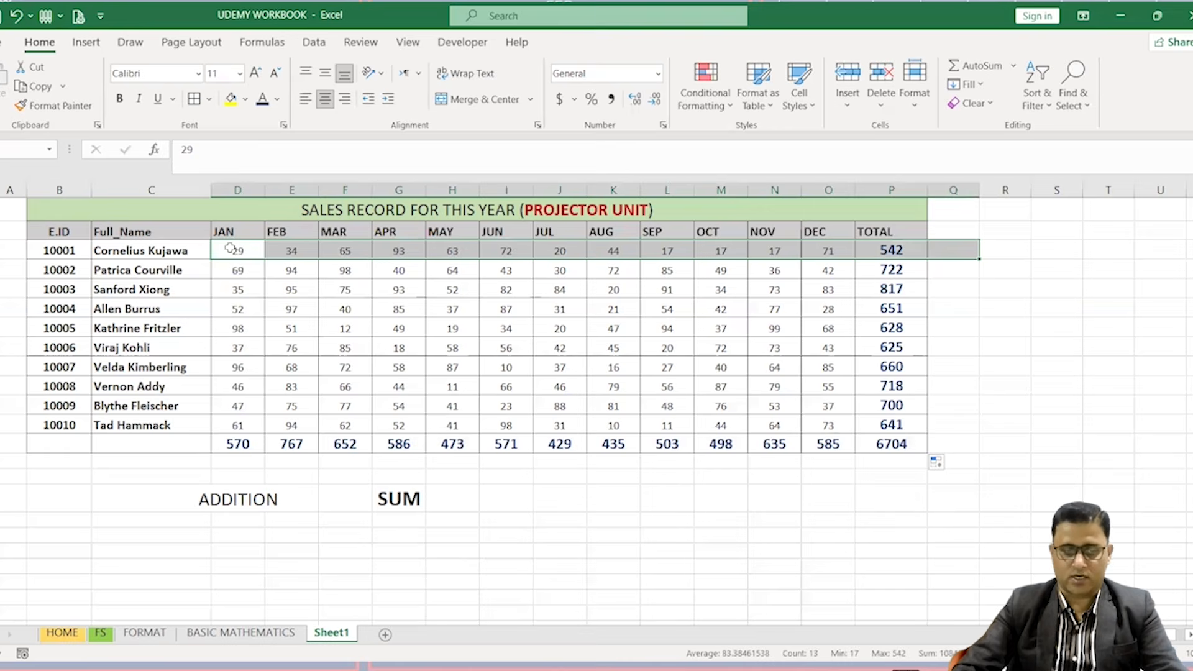
left_click_drag(230, 248, 828, 428)
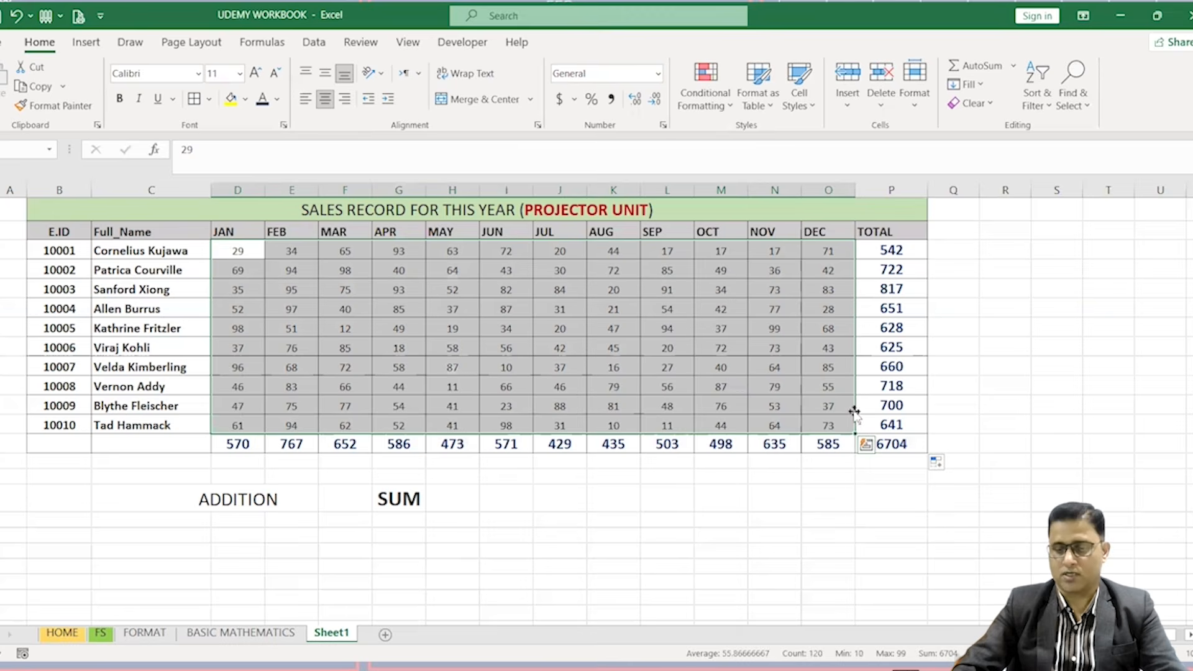
left_click(893, 445)
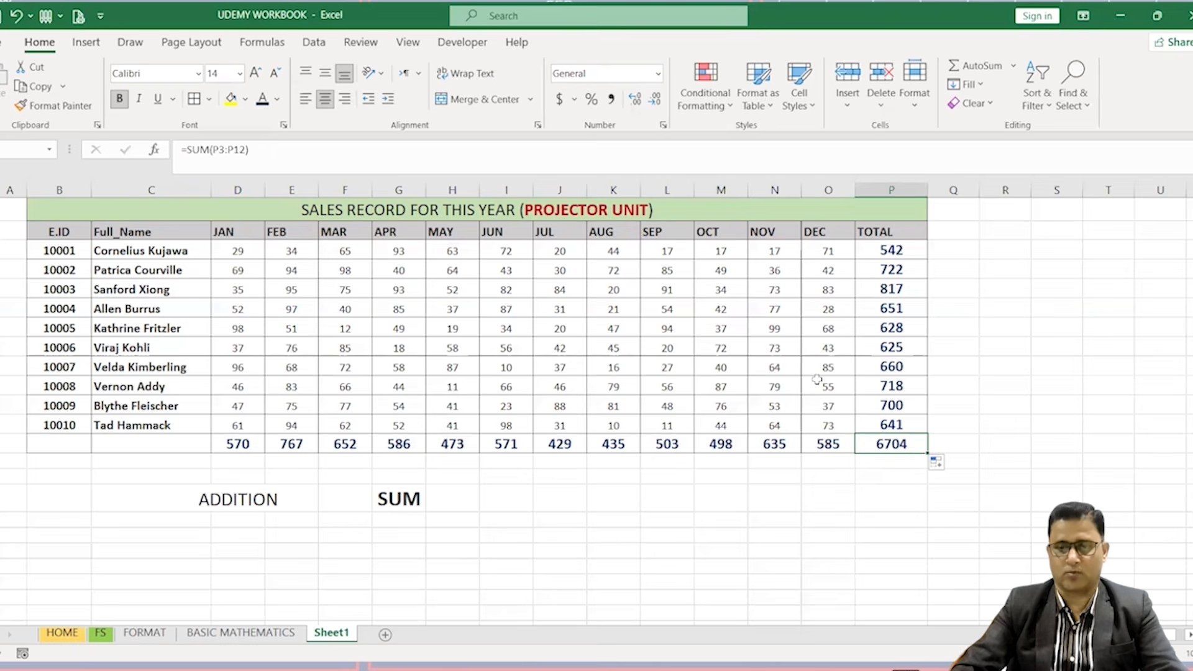
Clear all employee totals in the TOTAL column and the monthly totals in the row below the employees.
left_click_drag(888, 247, 879, 444)
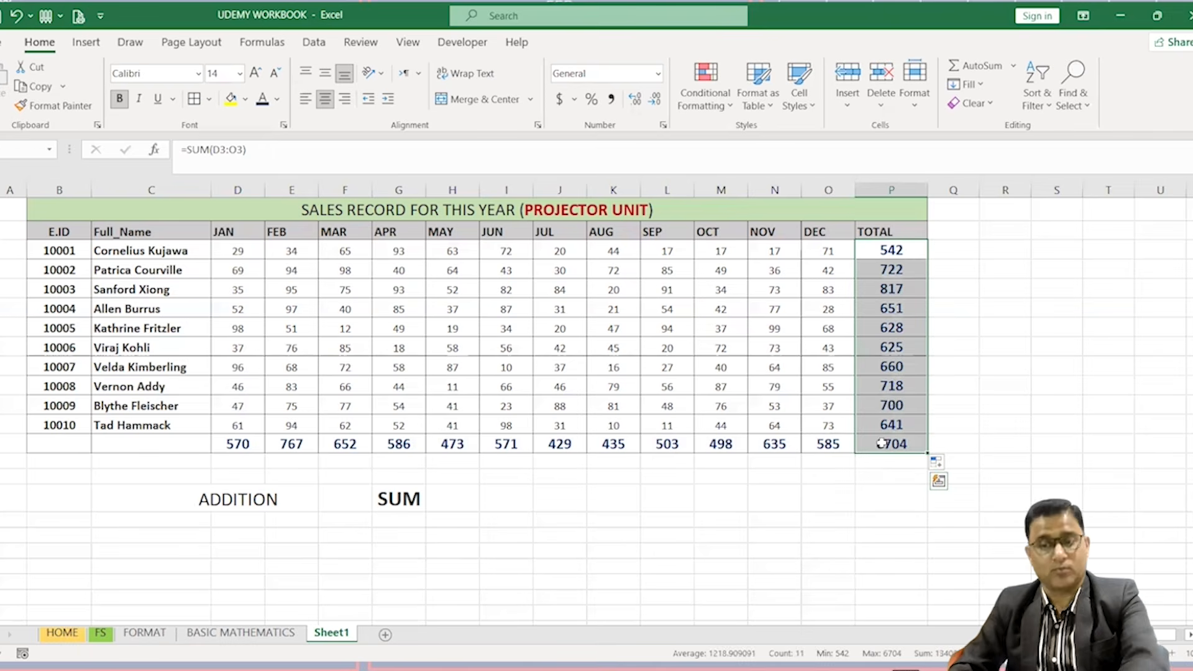
key("Delete")
left_click_drag(233, 444, 869, 447)
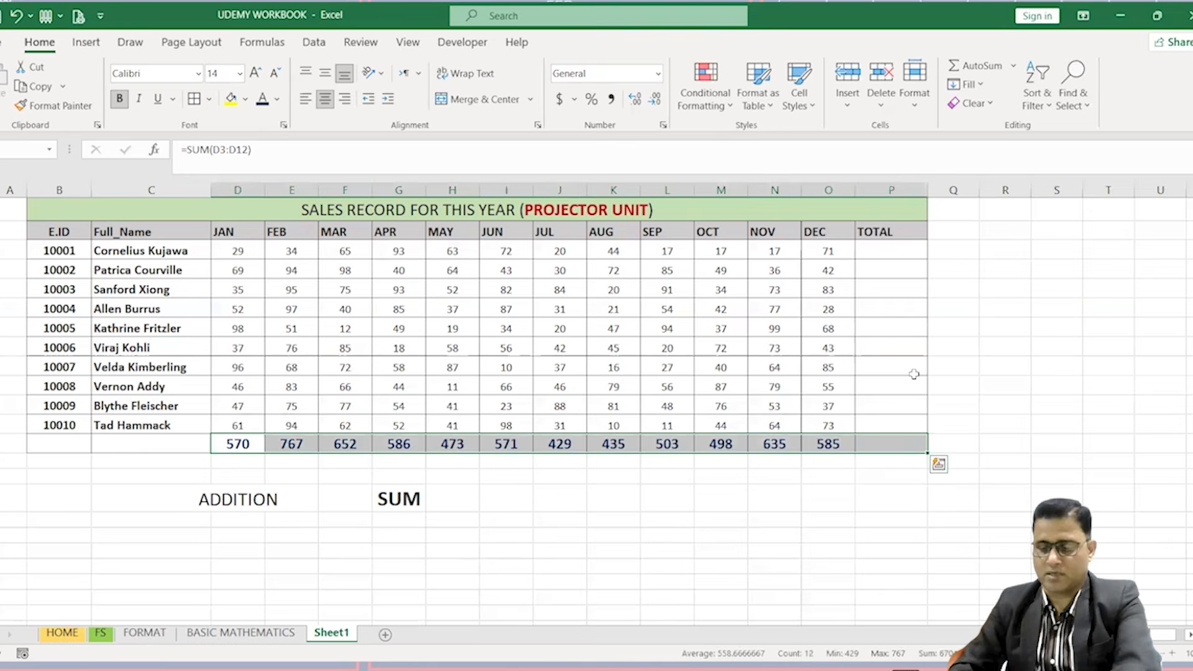
key("Delete")
Total the first employee's sales from the selected JAN–TOTAL cells with AutoSum and fill the formula down the TOTAL column through the row below the last employee.
left_click(888, 253)
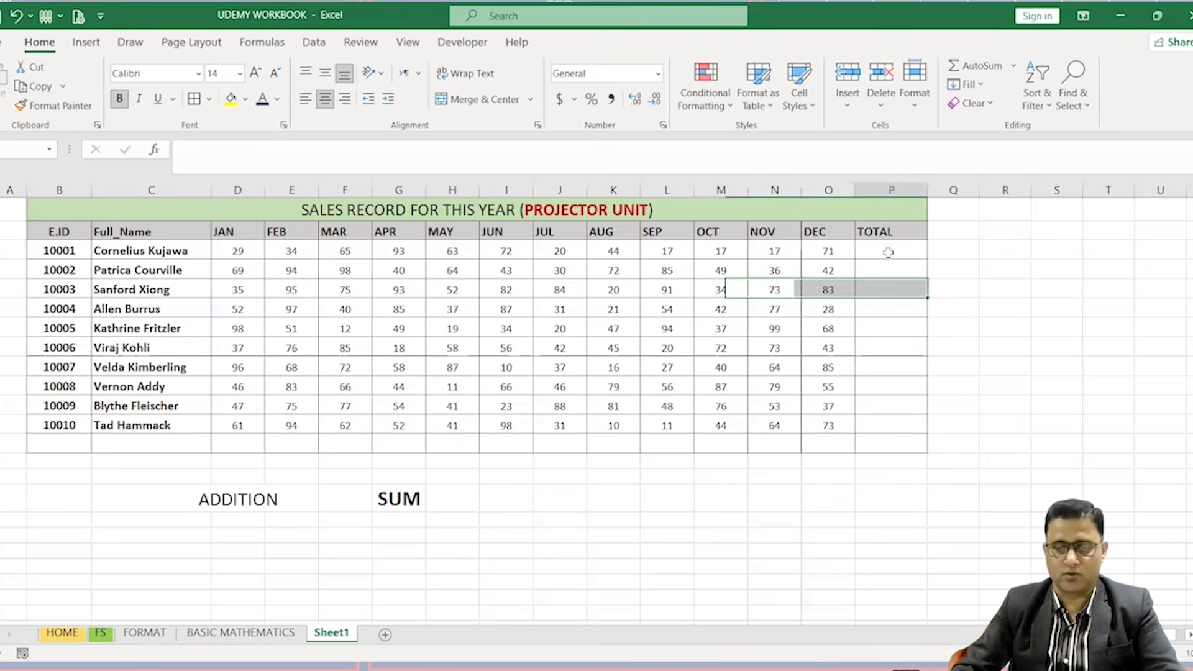
left_click_drag(236, 250, 891, 251)
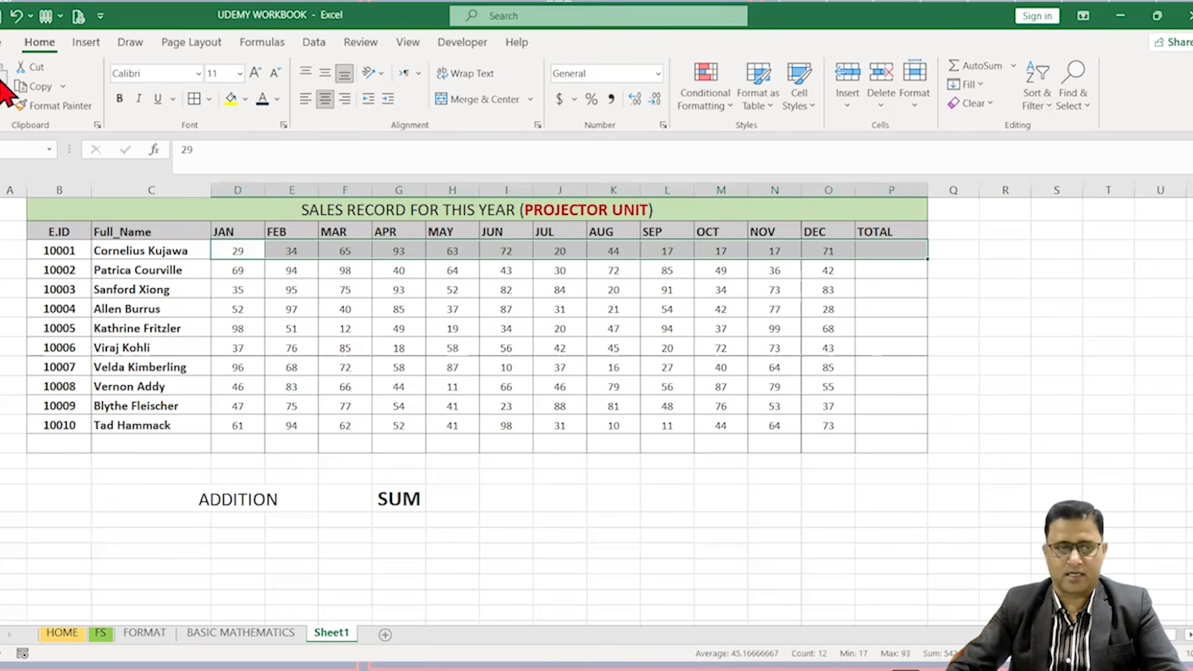
left_click(1014, 67)
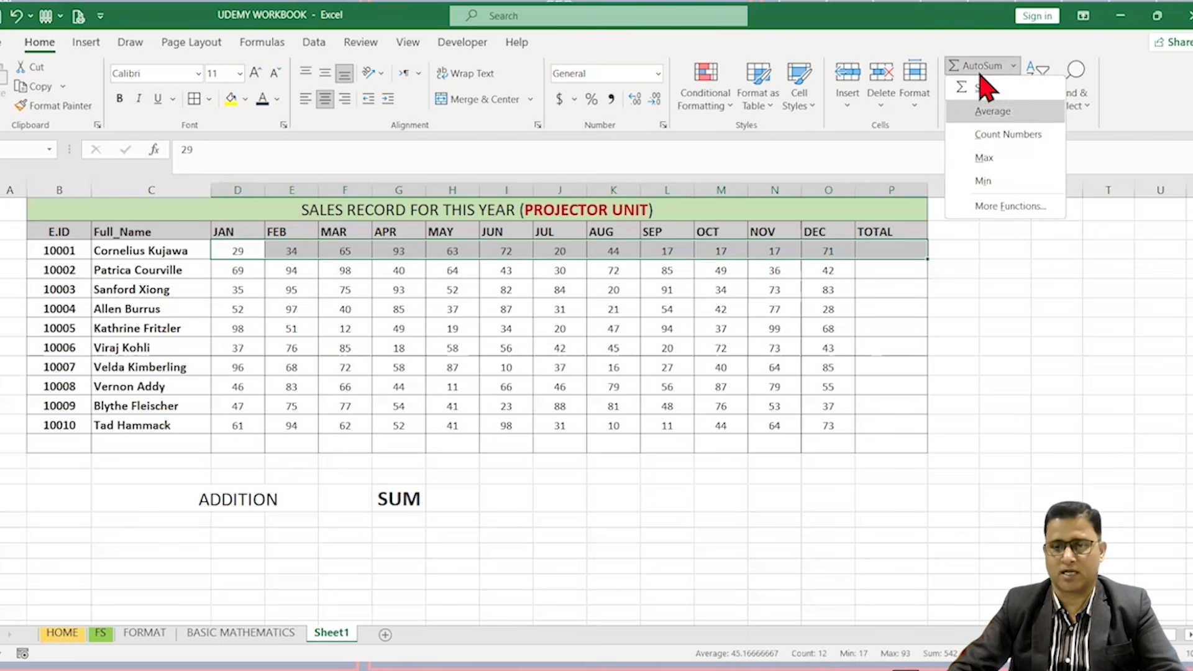
left_click(1012, 70)
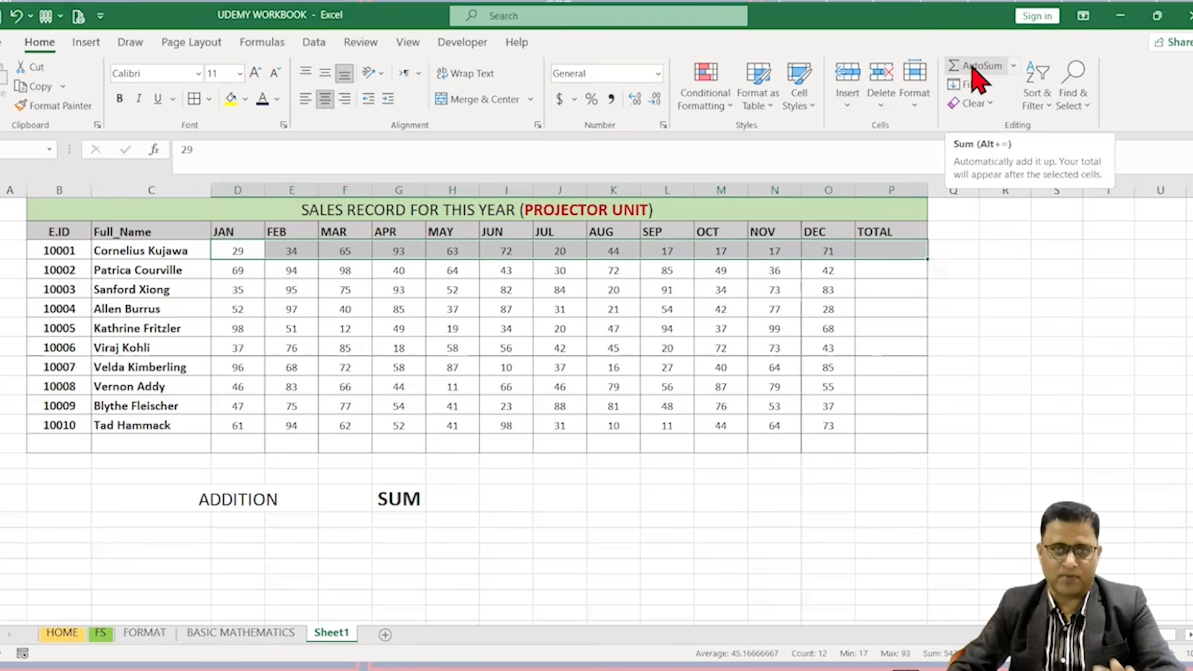
left_click(975, 68)
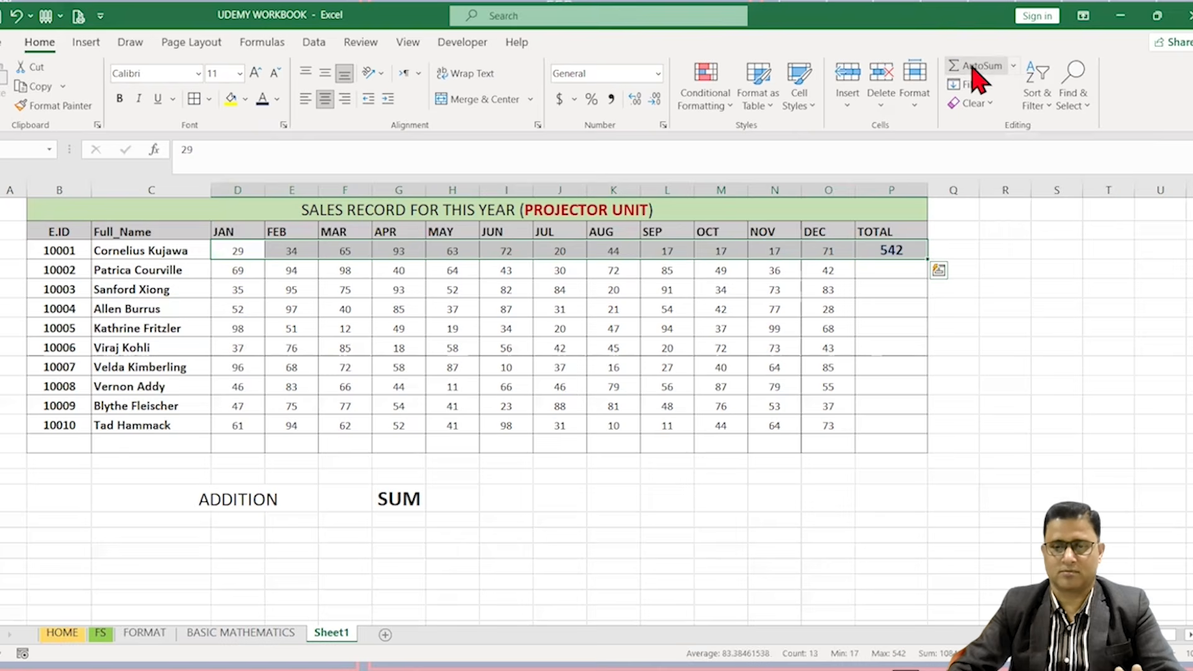
left_click(907, 251)
left_click_drag(927, 260, 944, 450)
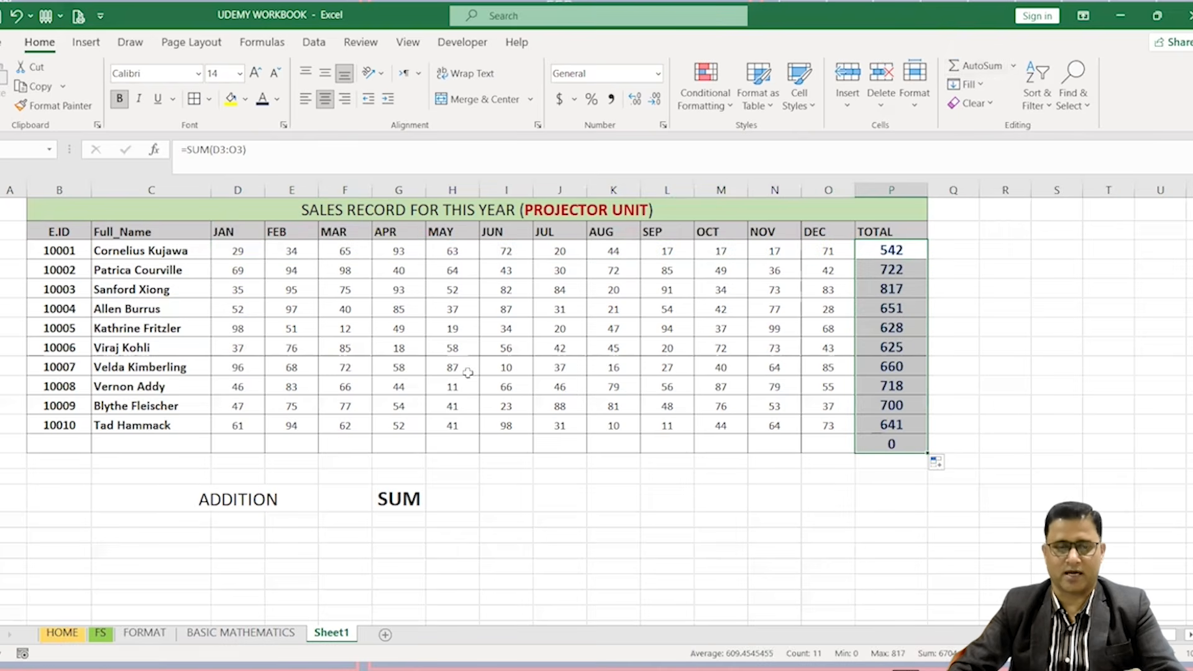
Total the JAN figures with AutoSum in the row below the employees and fill the formula across to the TOTAL column.
left_click(229, 444)
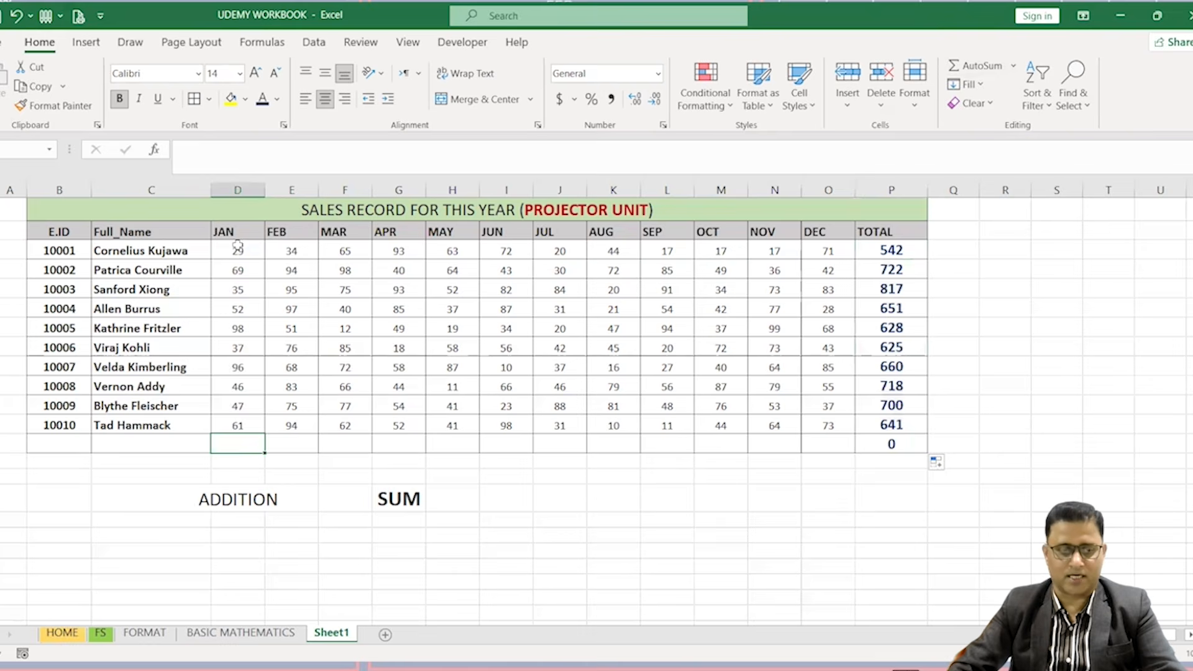
left_click_drag(237, 250, 241, 447)
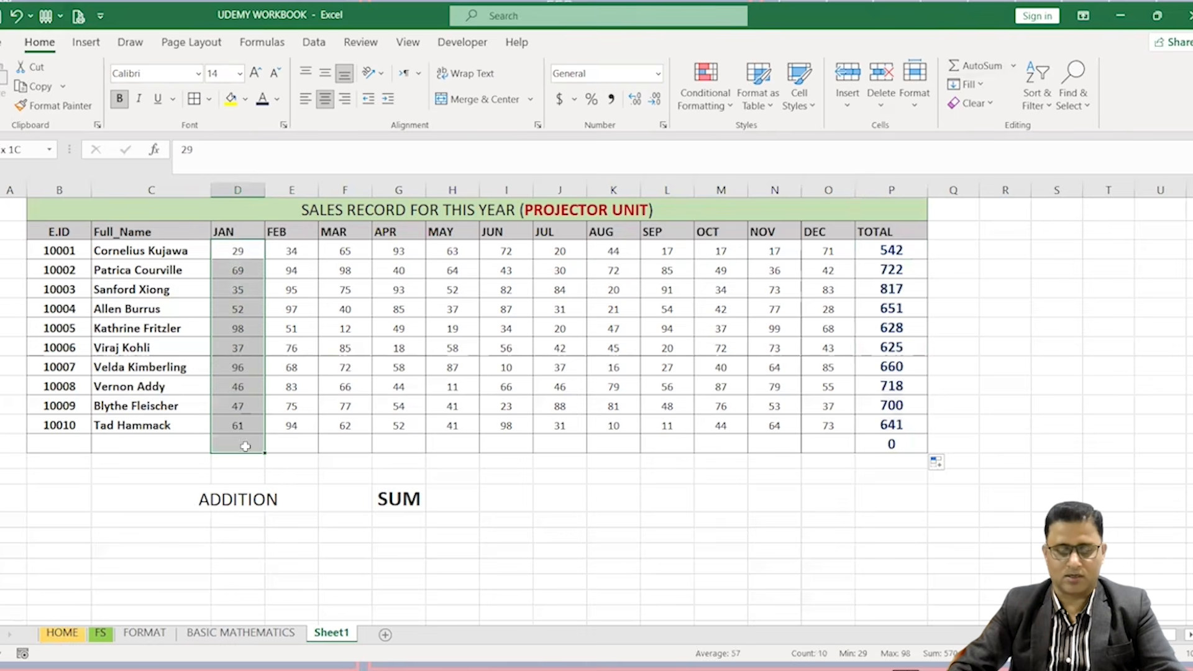
left_click(963, 65)
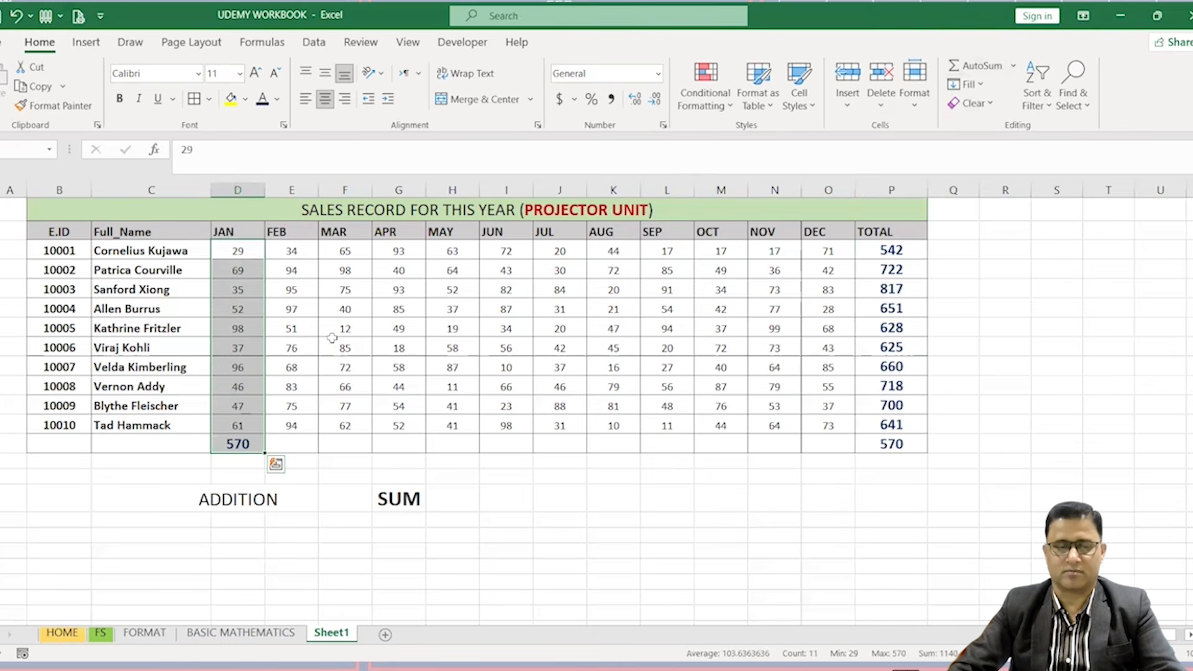
left_click(249, 445)
left_click_drag(266, 452, 907, 447)
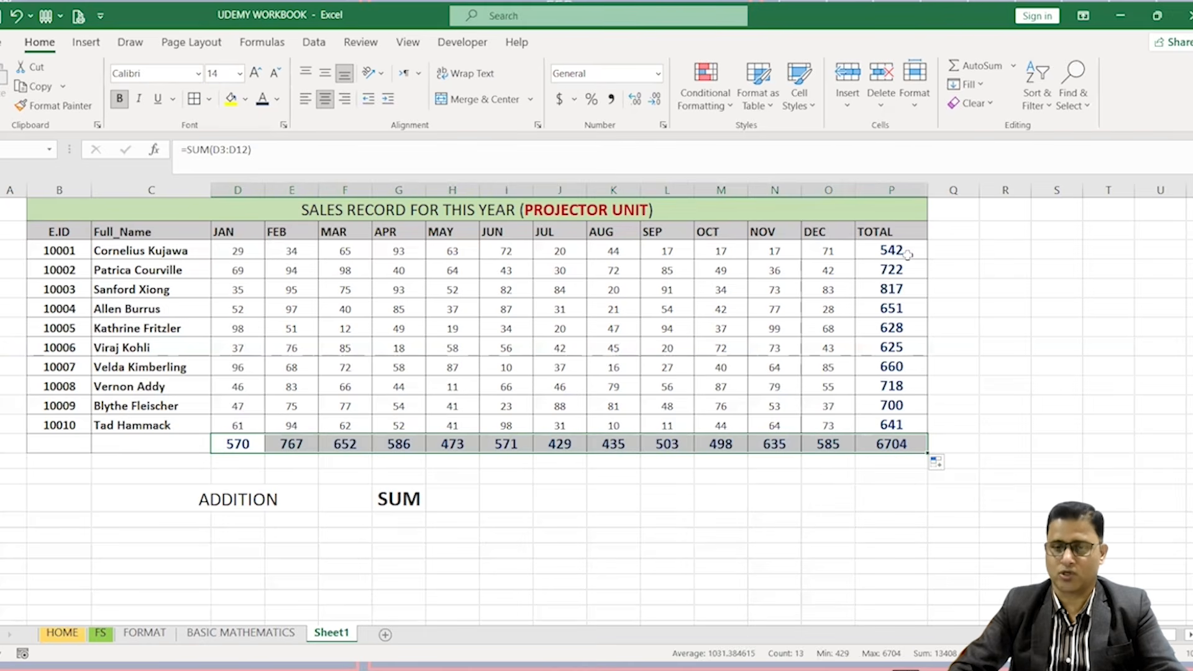
Clear the TOTAL column results and the monthly totals in the row below the employees.
left_click_drag(900, 249, 894, 458)
key("Delete")
left_click_drag(237, 443, 862, 454)
key("Delete")
left_click(1056, 326)
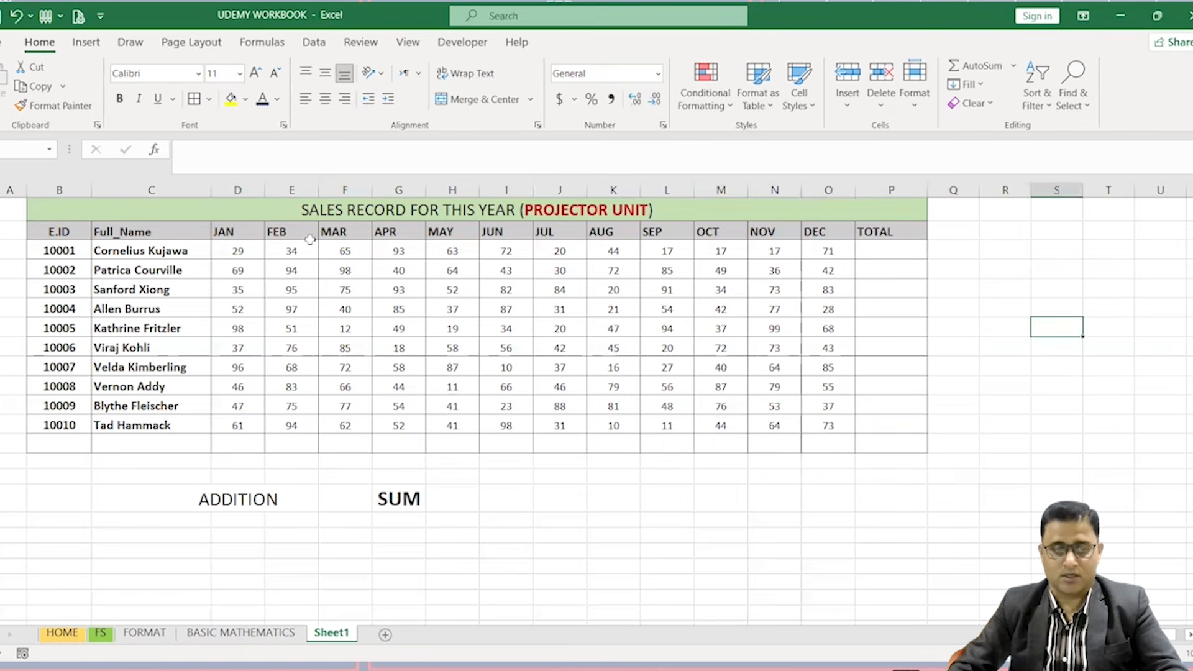
Calculate all employee and monthly totals at once by applying AutoSum to the range D3:P13.
left_click(239, 248)
left_click_drag(322, 341, 870, 445)
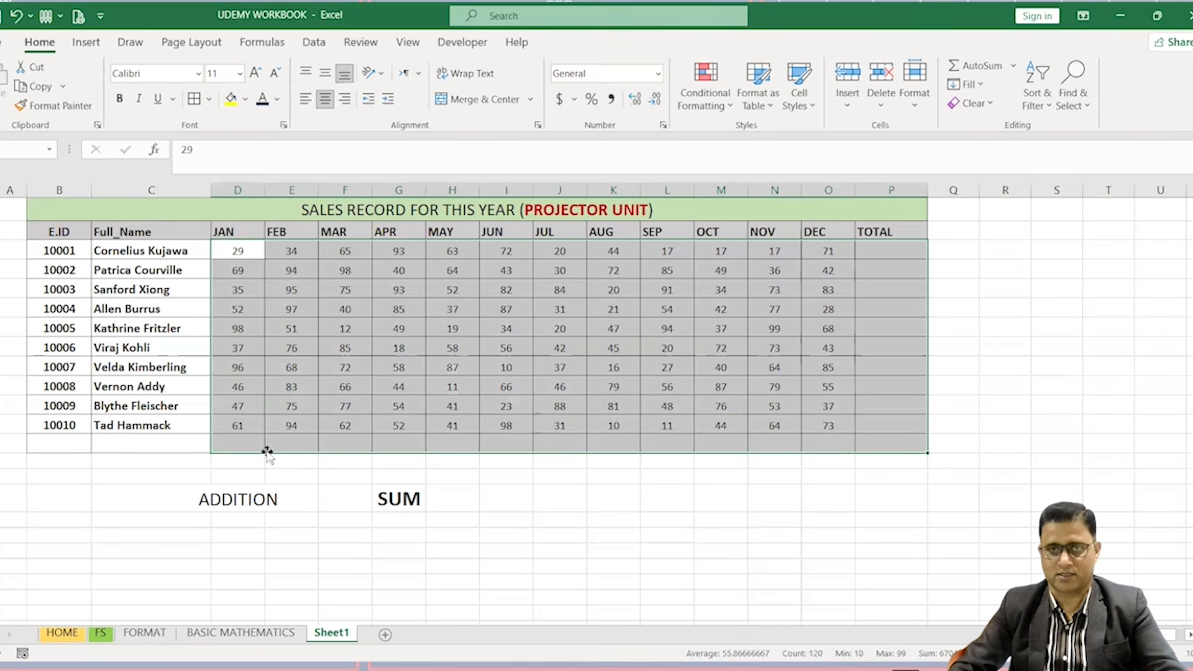
left_click(956, 65)
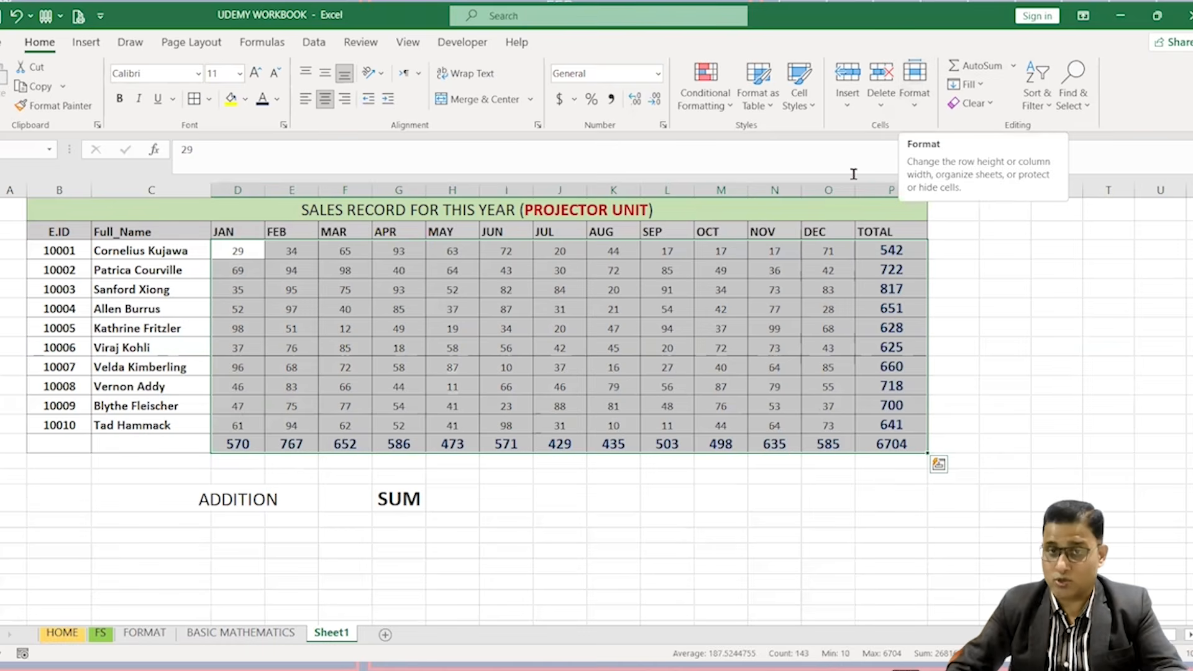
Remove every employee total and the whole row of monthly totals again, leaving only the sales figures.
left_click_drag(906, 250, 898, 446)
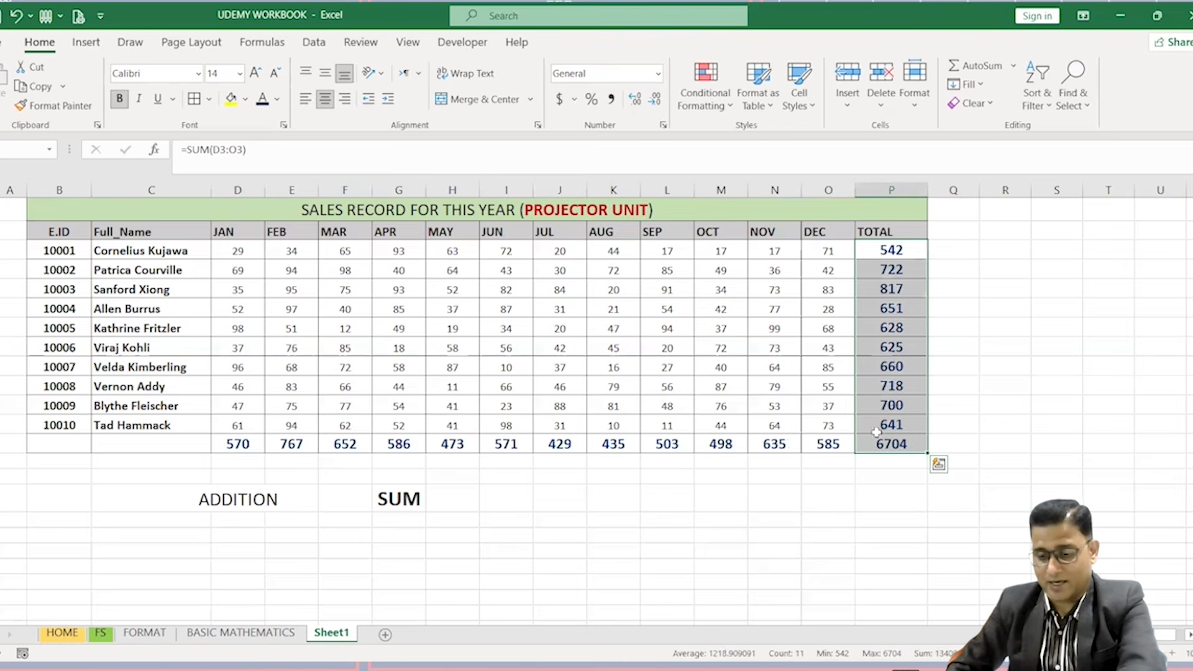
key("Delete")
left_click_drag(231, 445, 912, 448)
key("Delete")
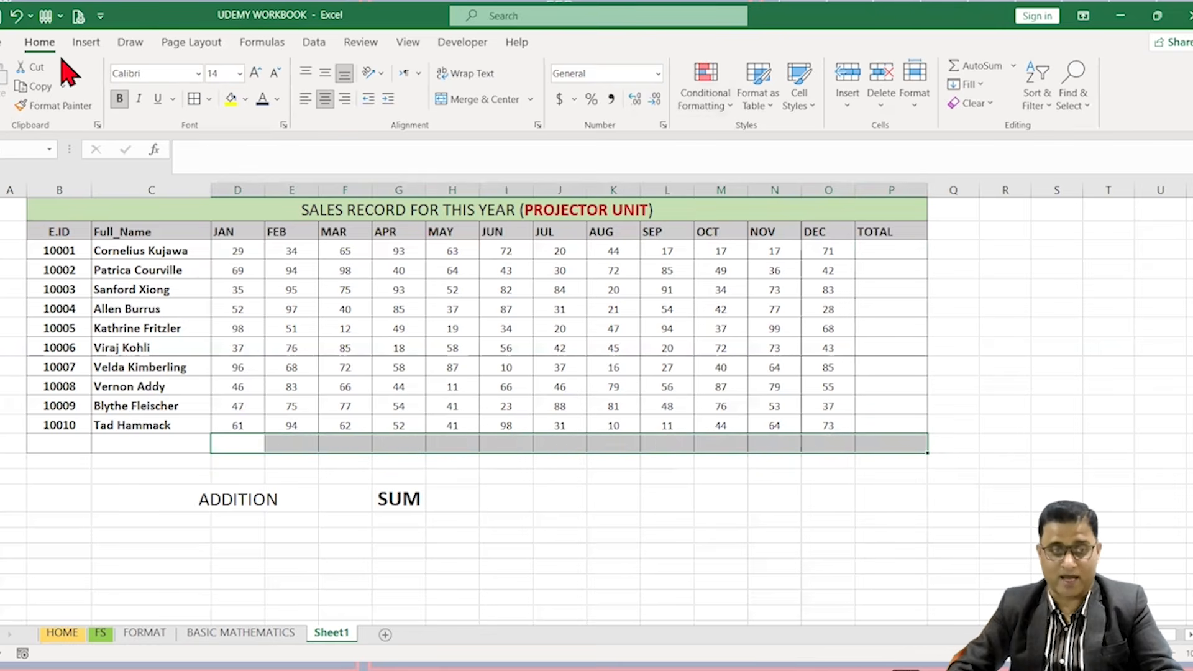
scroll(183, 45, "down", 4)
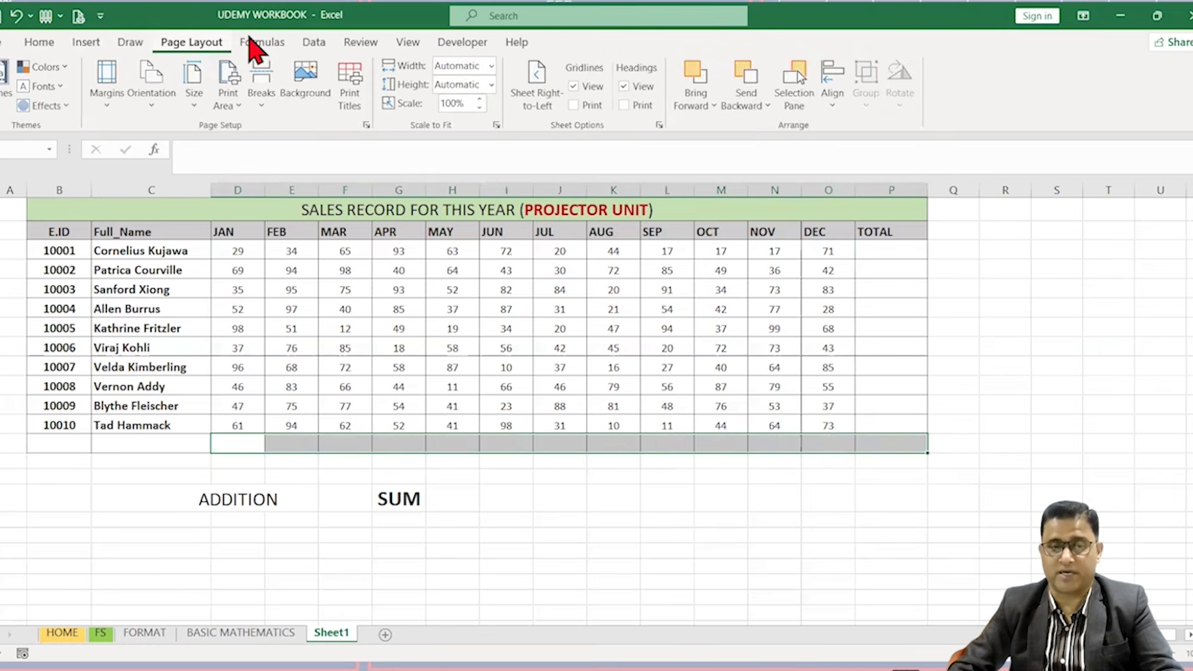
left_click(87, 44)
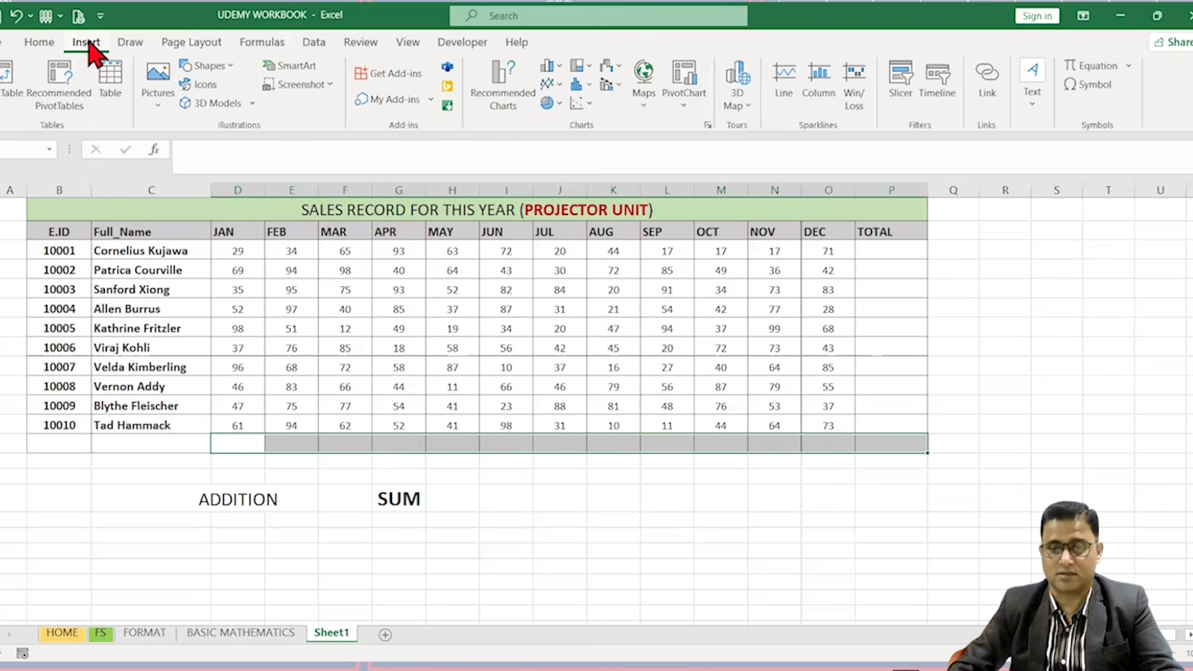
left_click(1123, 372)
Select D3:P13, including the empty total cells, and insert all row and column sums in one go.
left_click_drag(241, 248, 886, 446)
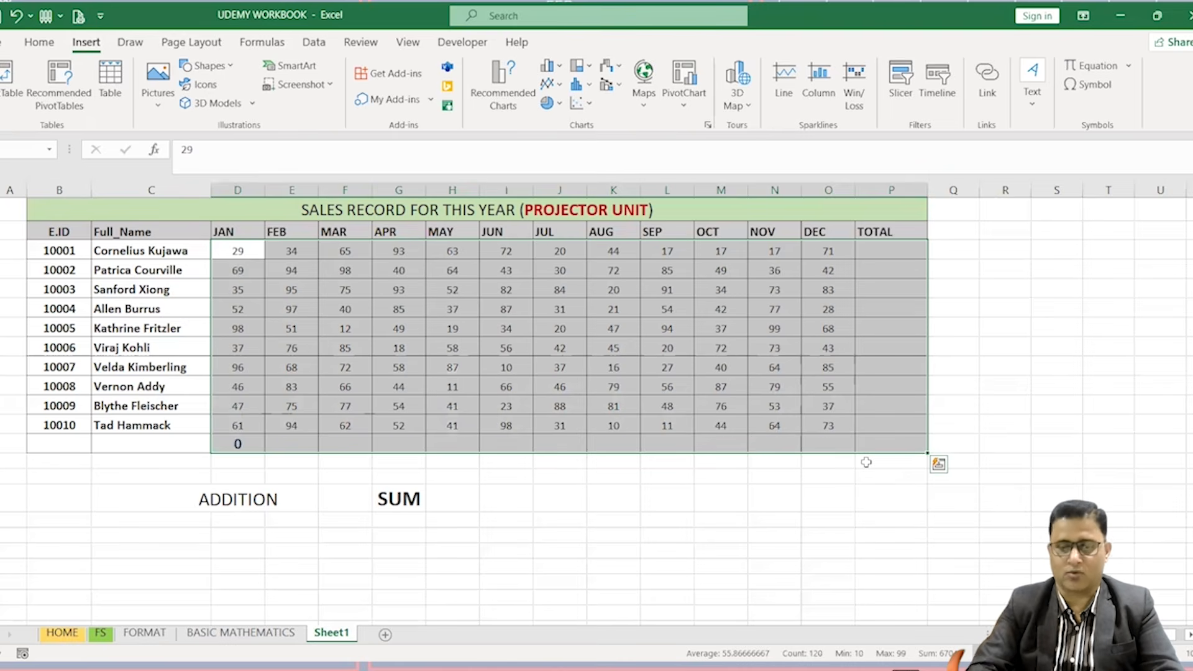
key("alt+equal")
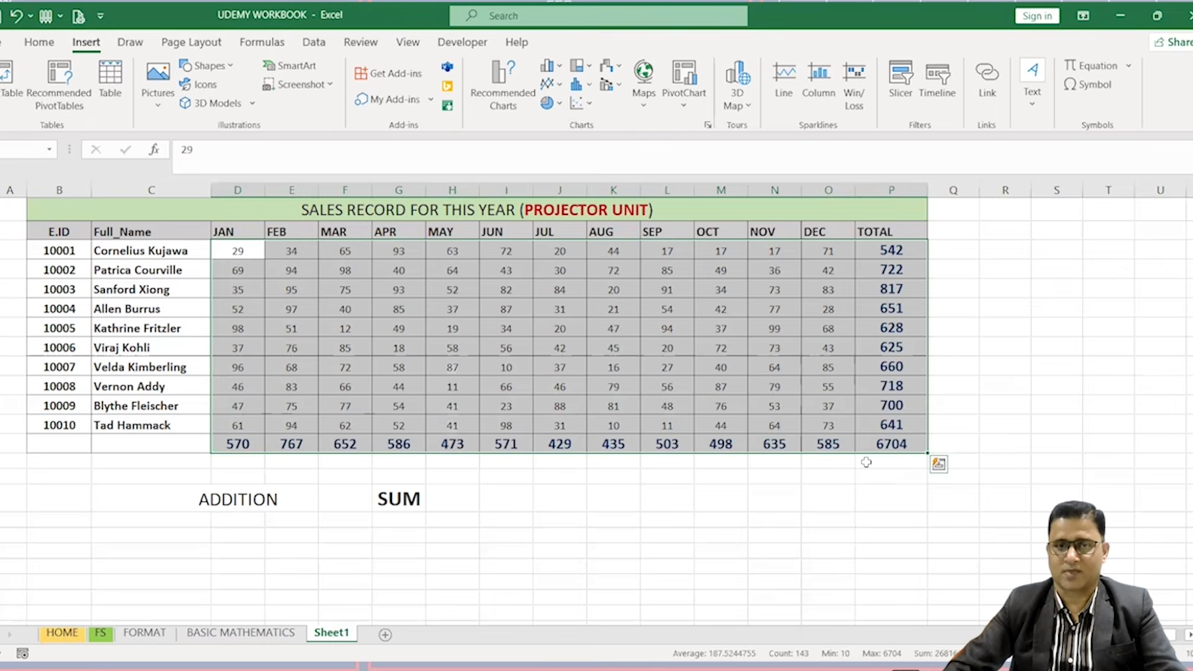
left_click(1005, 395)
Enter the shortcut note "ALT +=" in column J, on the same row as the SUM label.
left_click(553, 497)
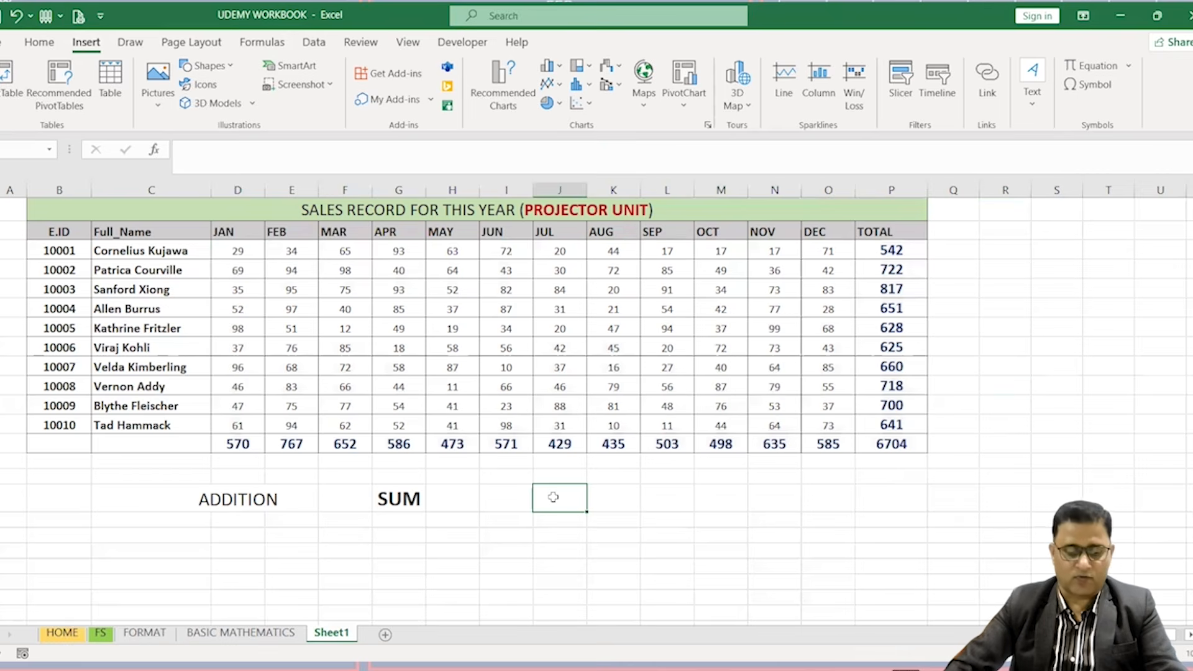
type("ALT +")
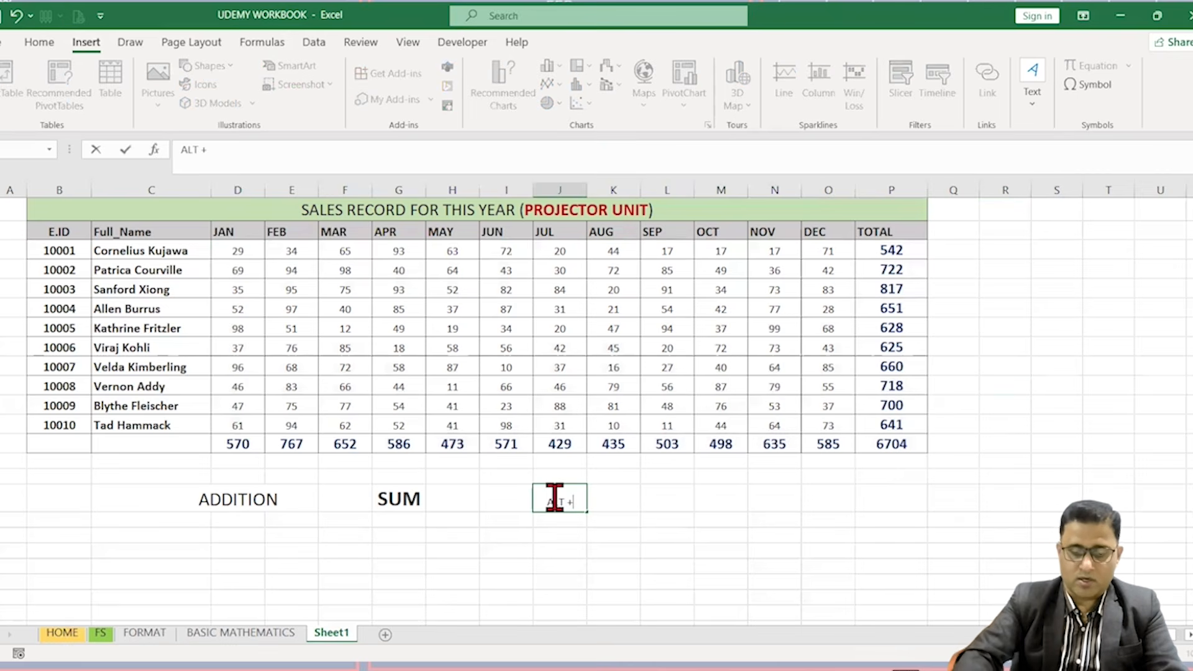
type("=")
left_click(671, 500)
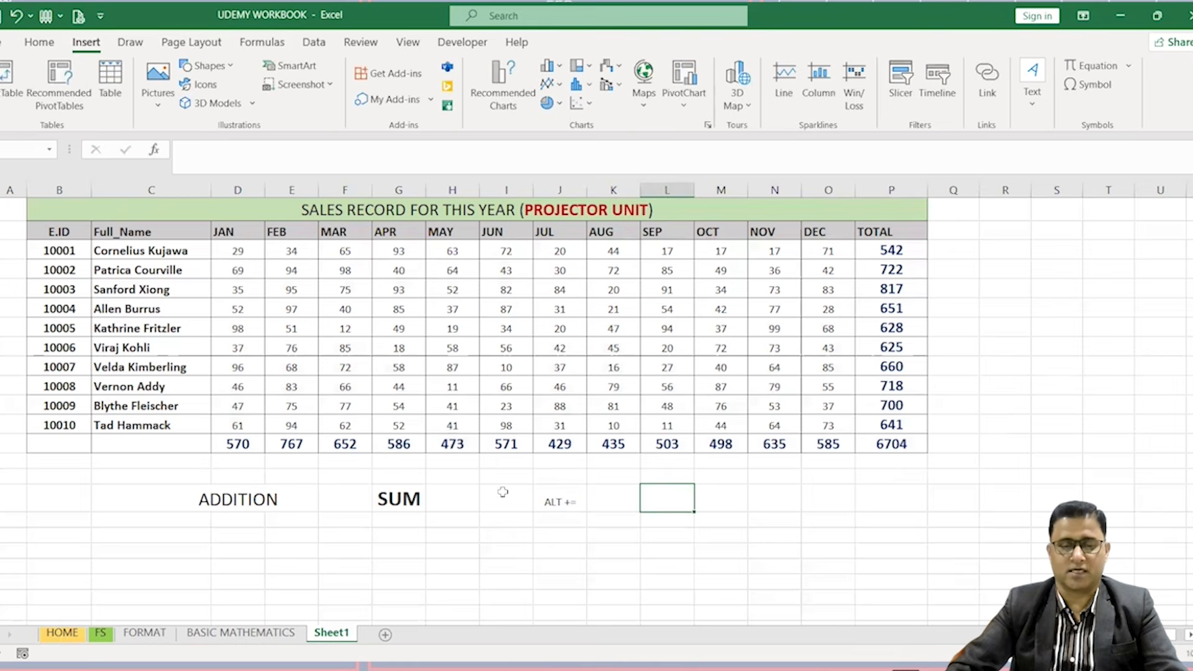
Copy the formatting of the SUM label onto the "ALT +=" note.
left_click(368, 505)
left_click(395, 499)
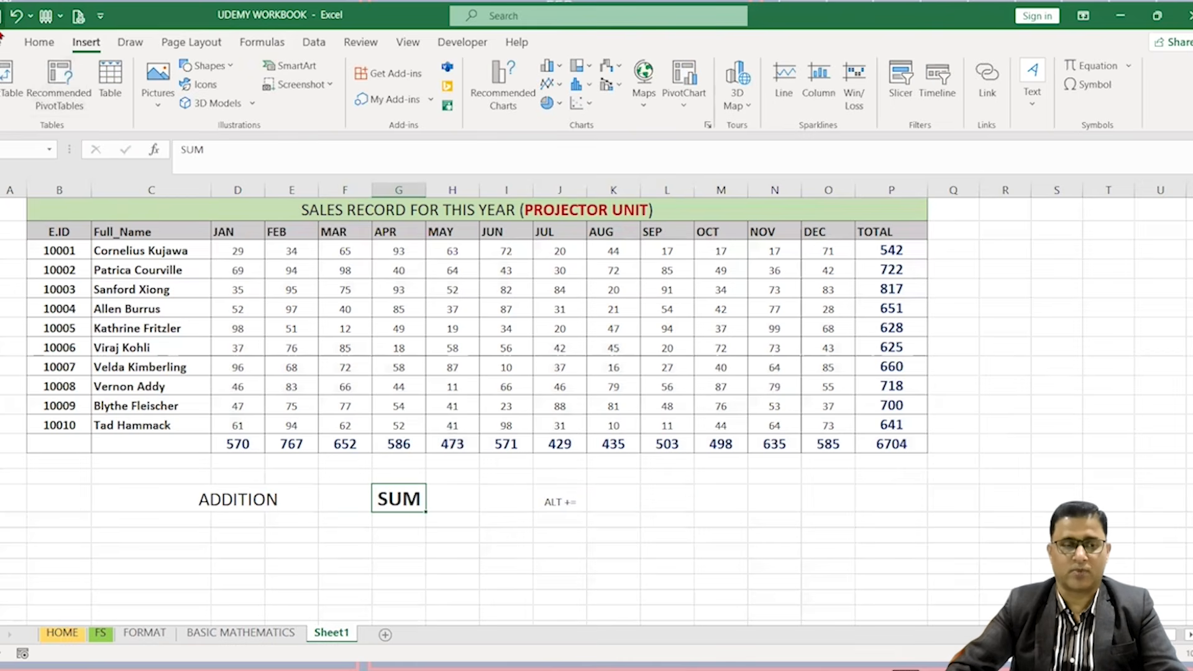
left_click(32, 45)
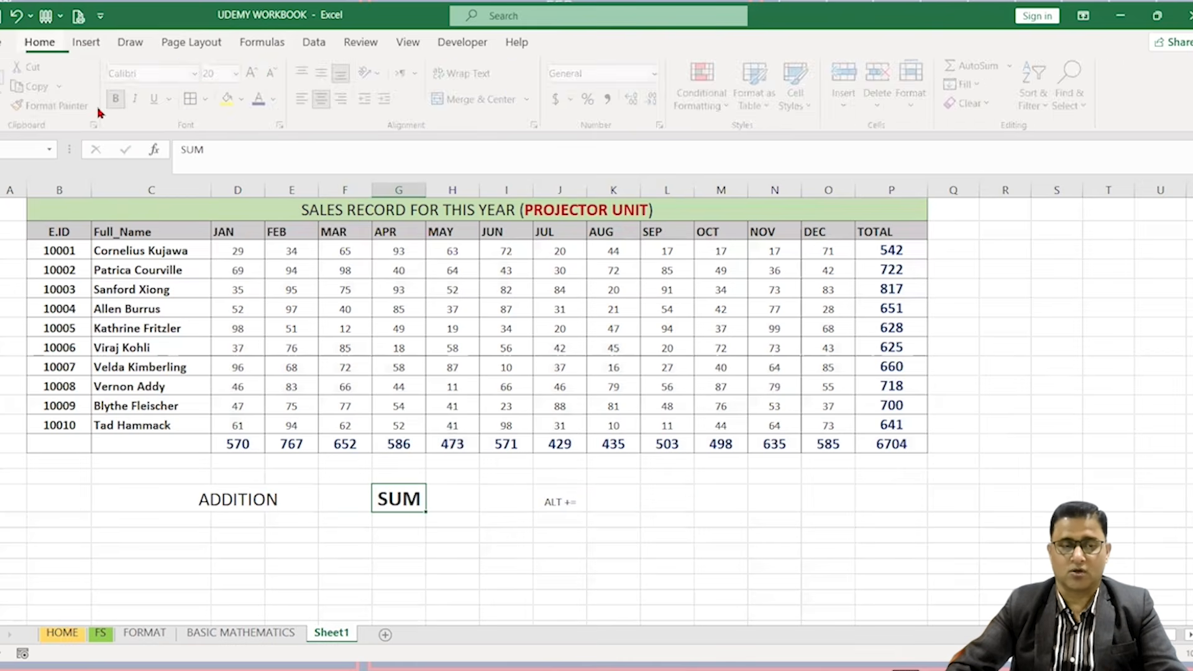
left_click(62, 106)
left_click(562, 510)
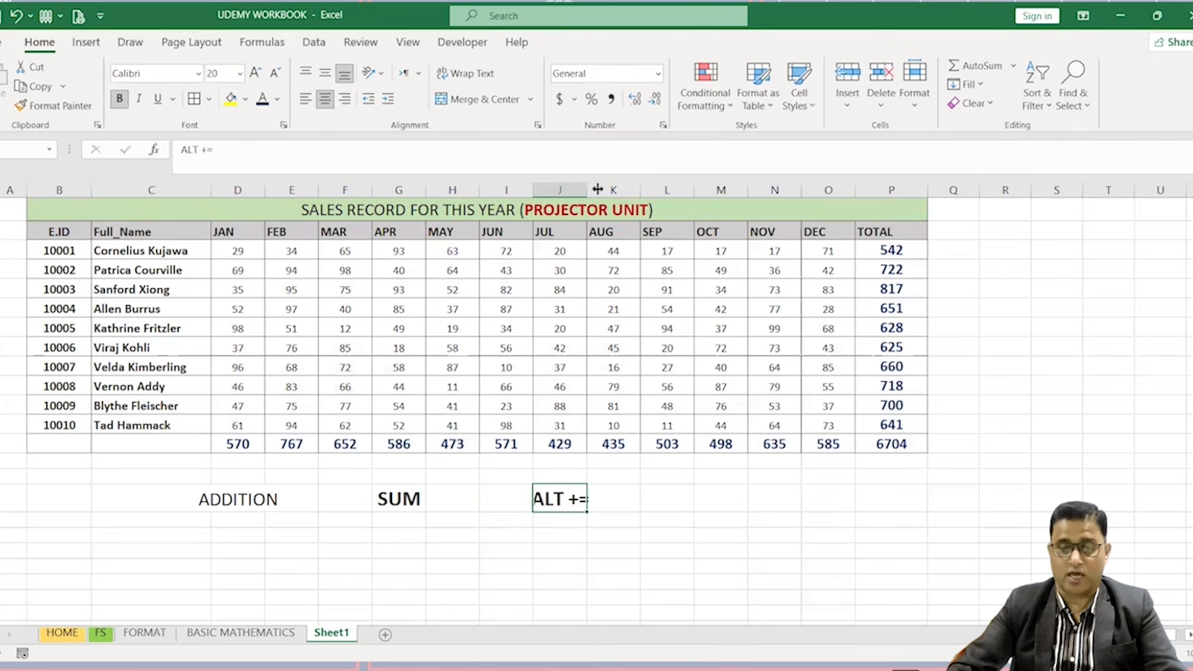
Autofit the width of column J to the "ALT +=" note.
key("alt+h")
key("o")
key("i")
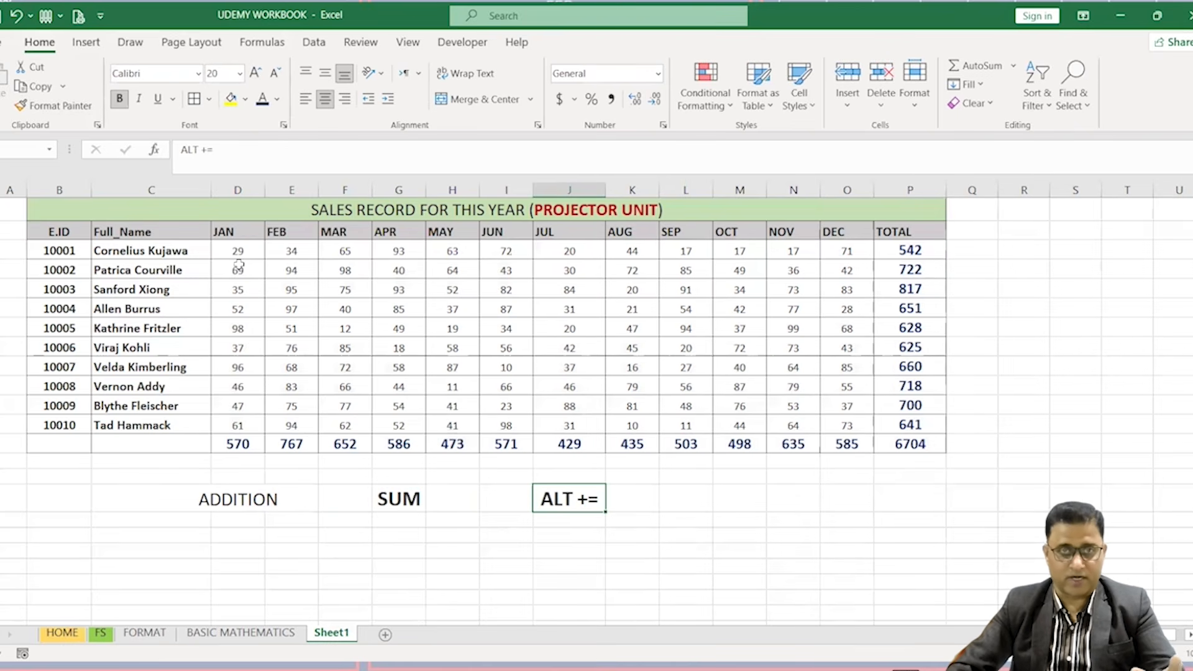
left_click_drag(239, 251, 250, 575)
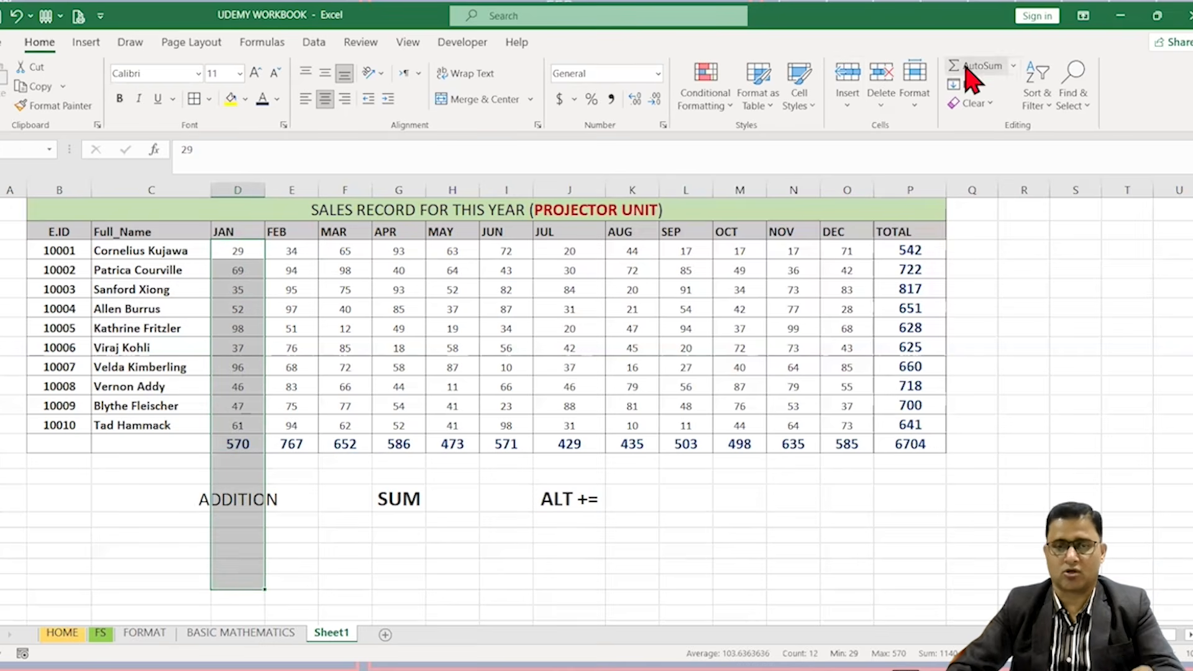
Enter a SUM formula over all monthly sales figures, D3:O12, in the empty cell S7 beside the table.
left_click(1053, 325)
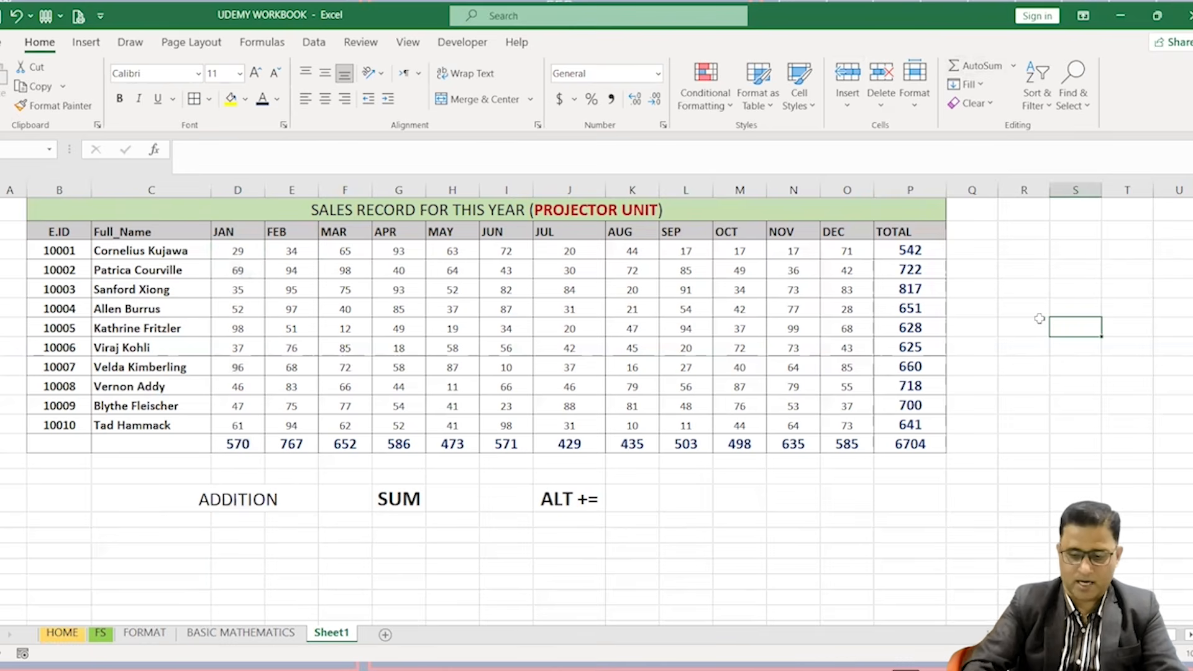
type("=")
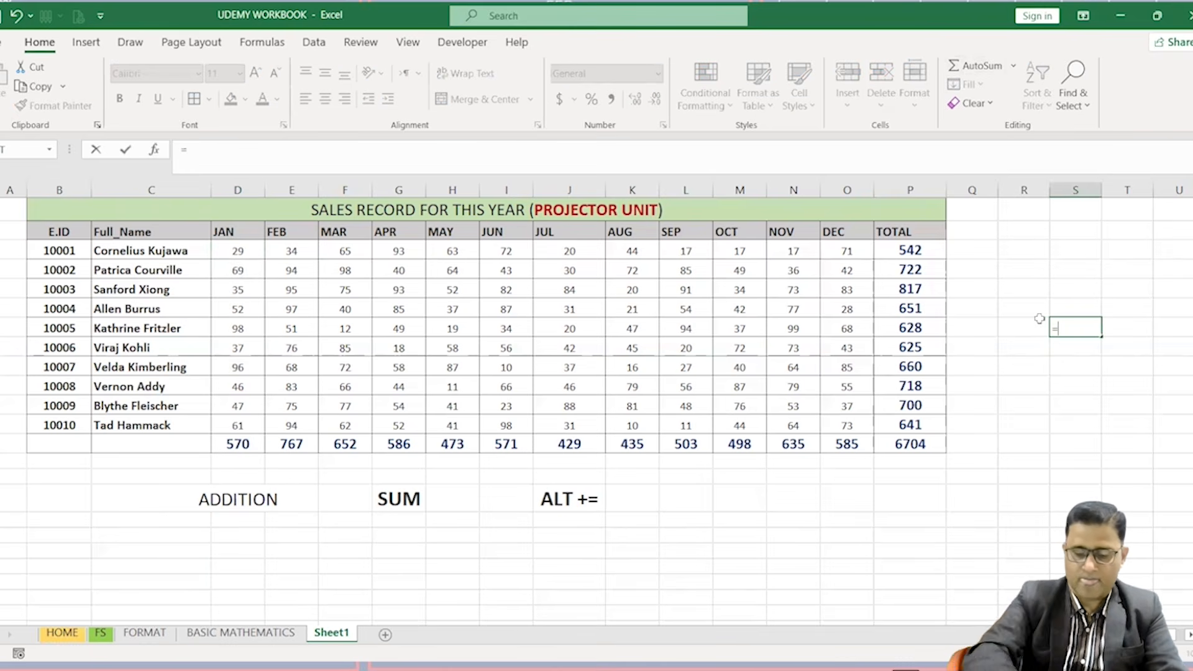
type("SUM(")
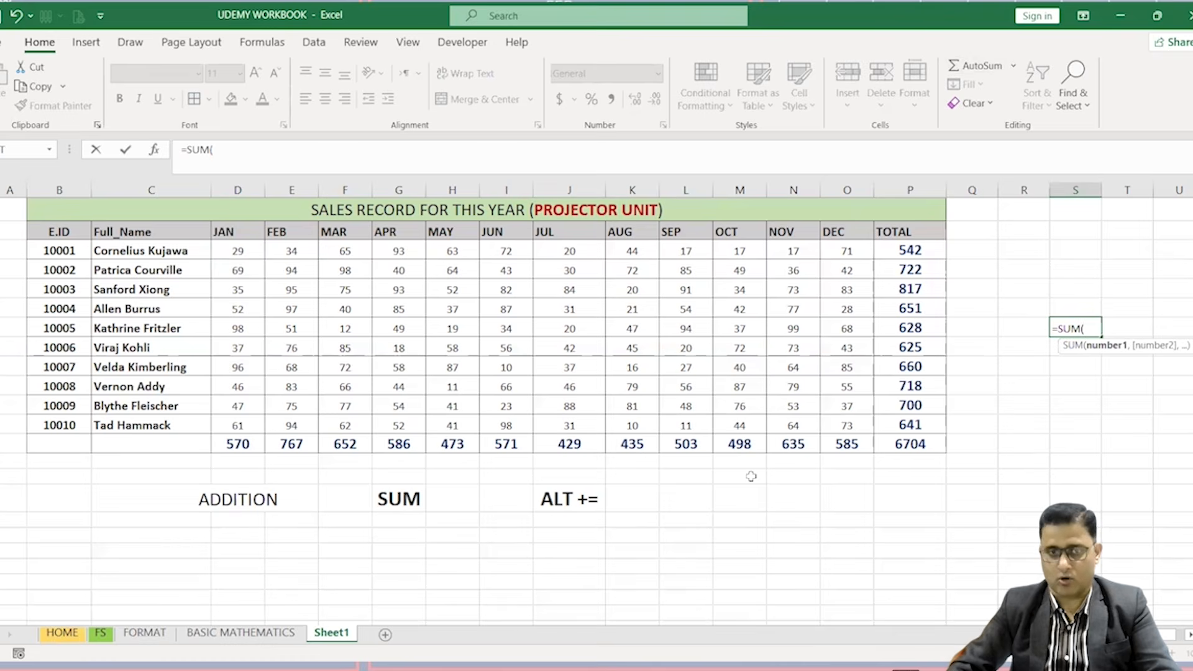
left_click(244, 250)
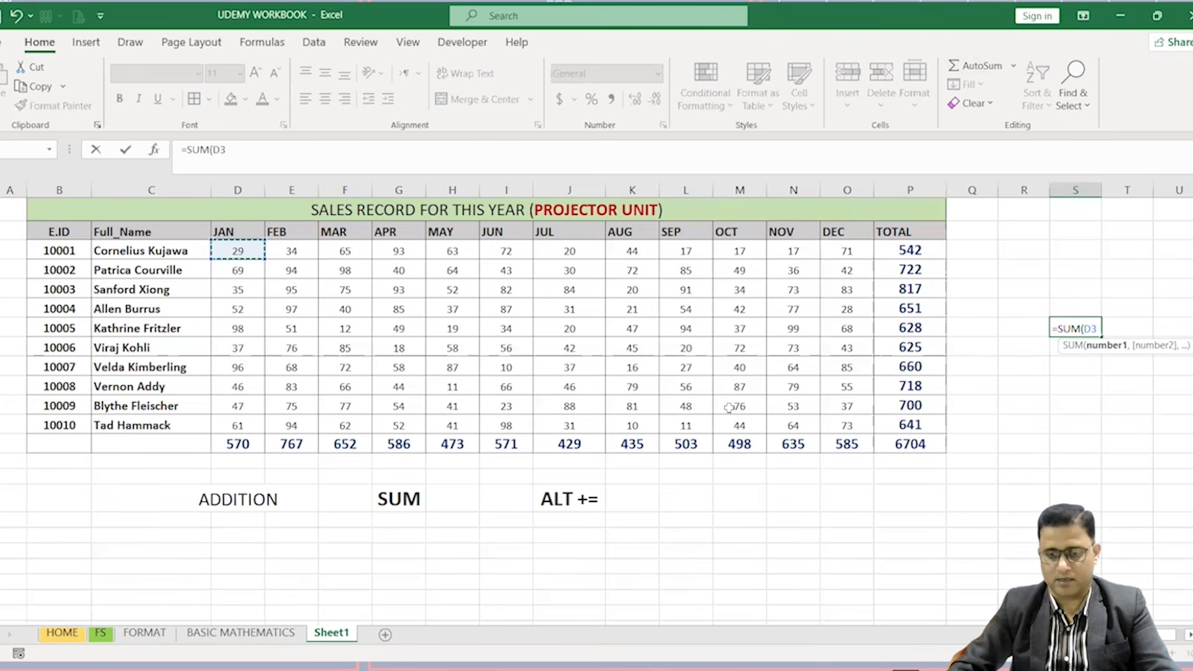
left_click(839, 424, "shift")
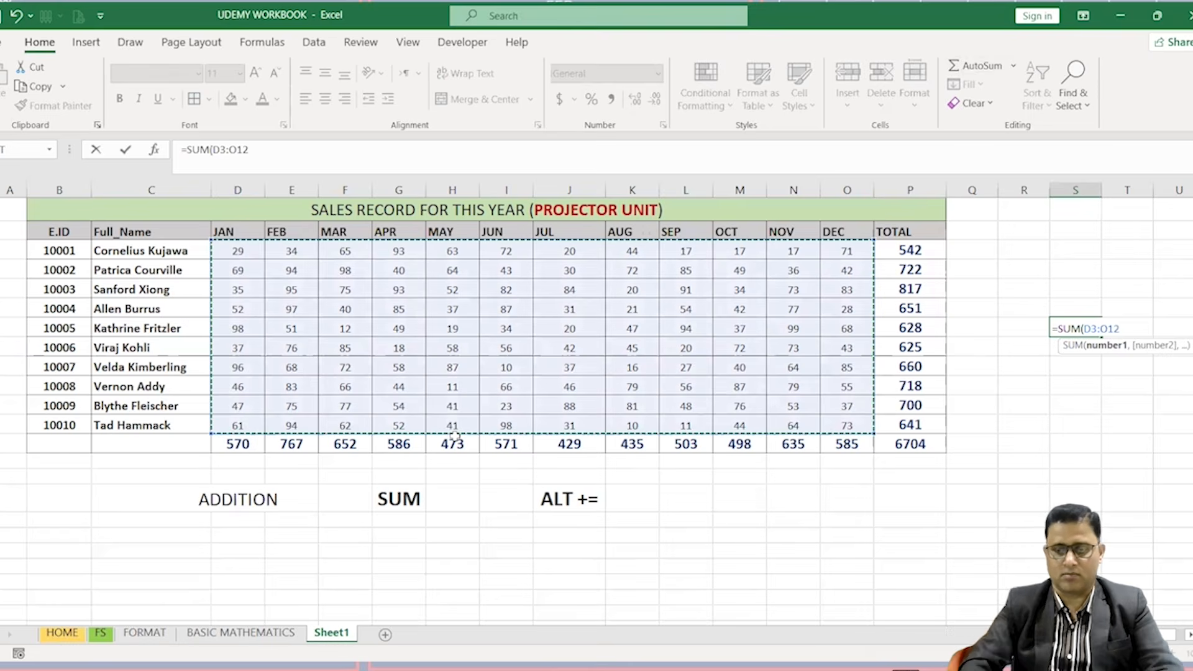
key("Return")
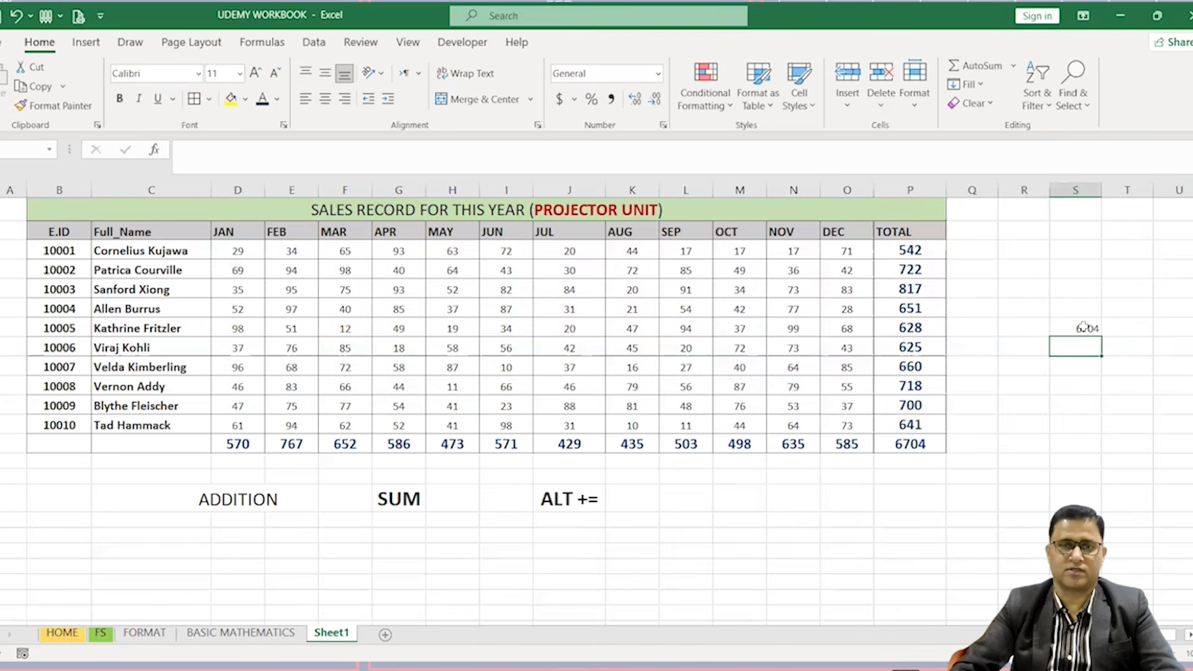